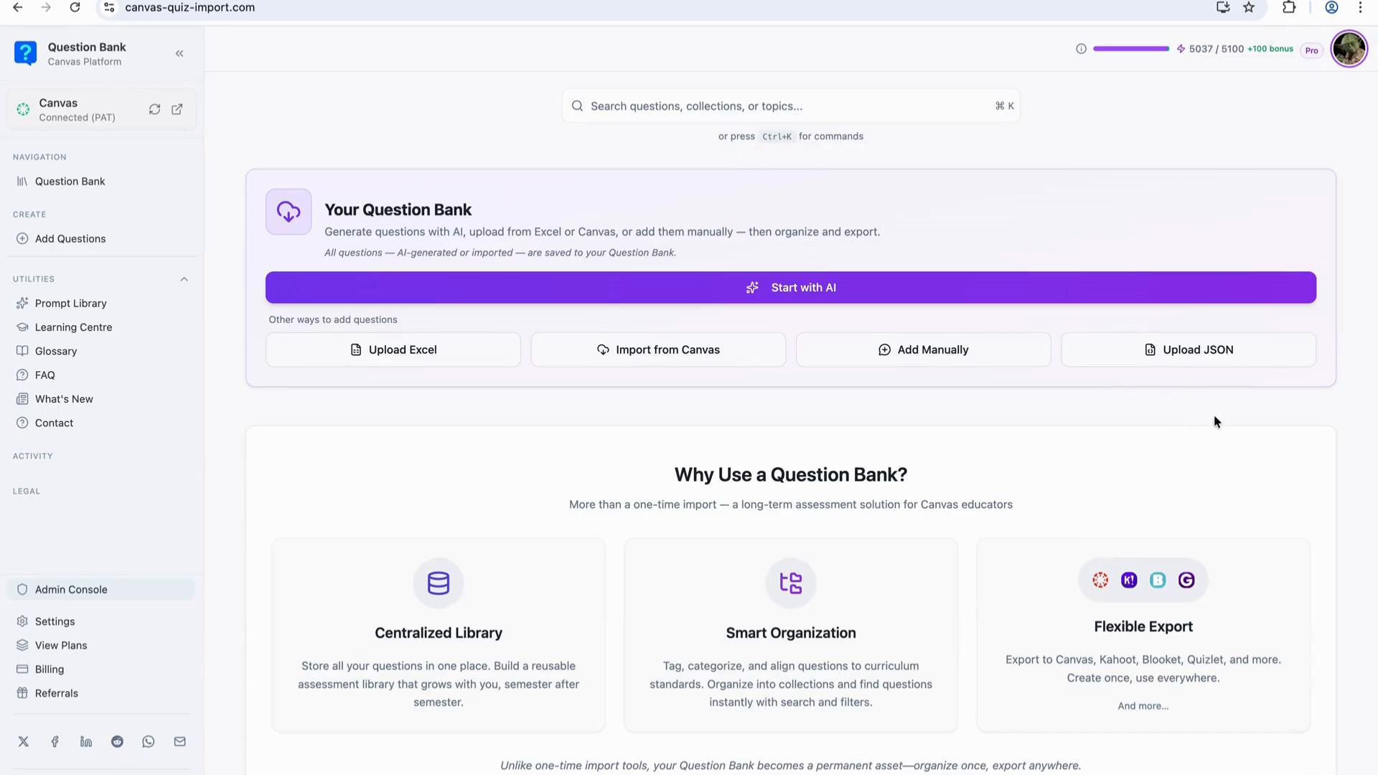
From the JSON upload option, get the Canvas Quiz Bank Exporter extension and add it to Chrome
{"action": "left_click", "coordinate": [1207, 362]}
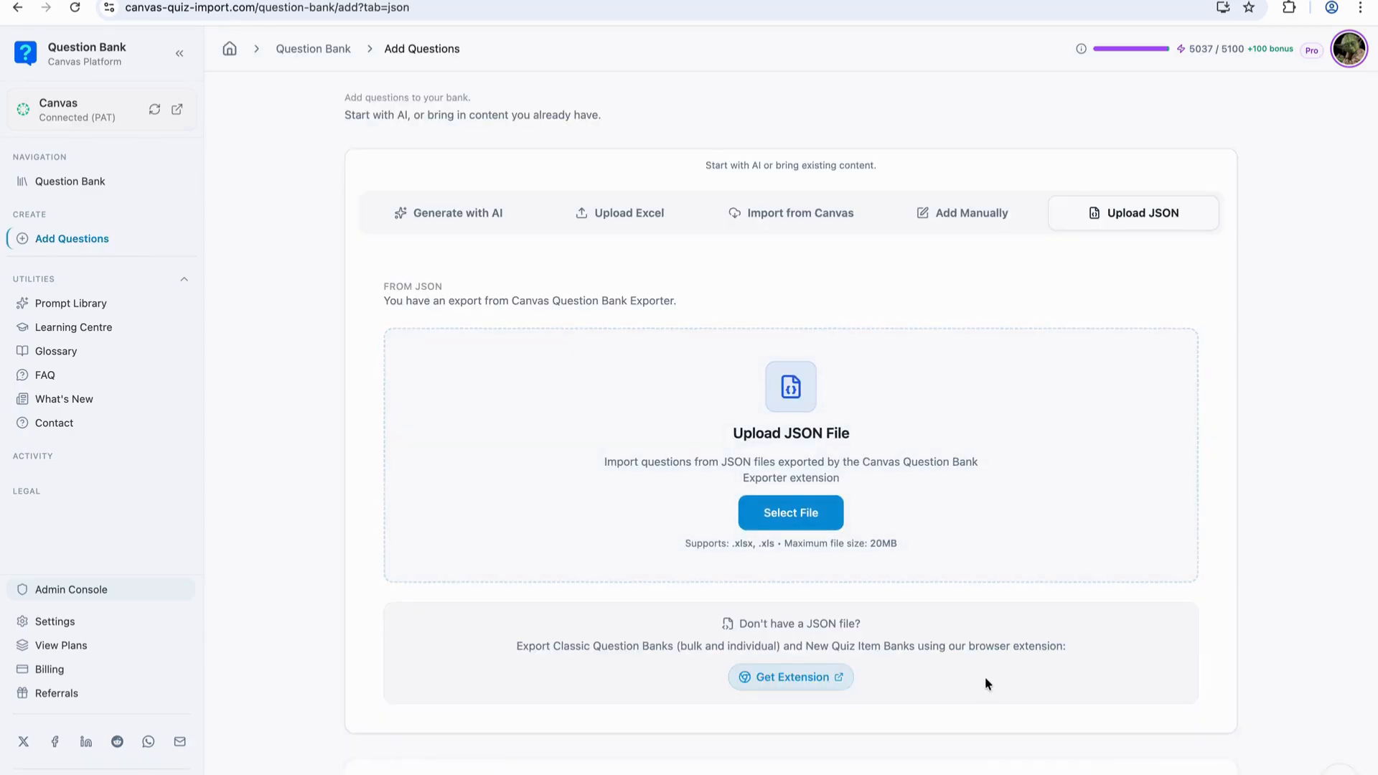
{"action": "left_click", "coordinate": [788, 687]}
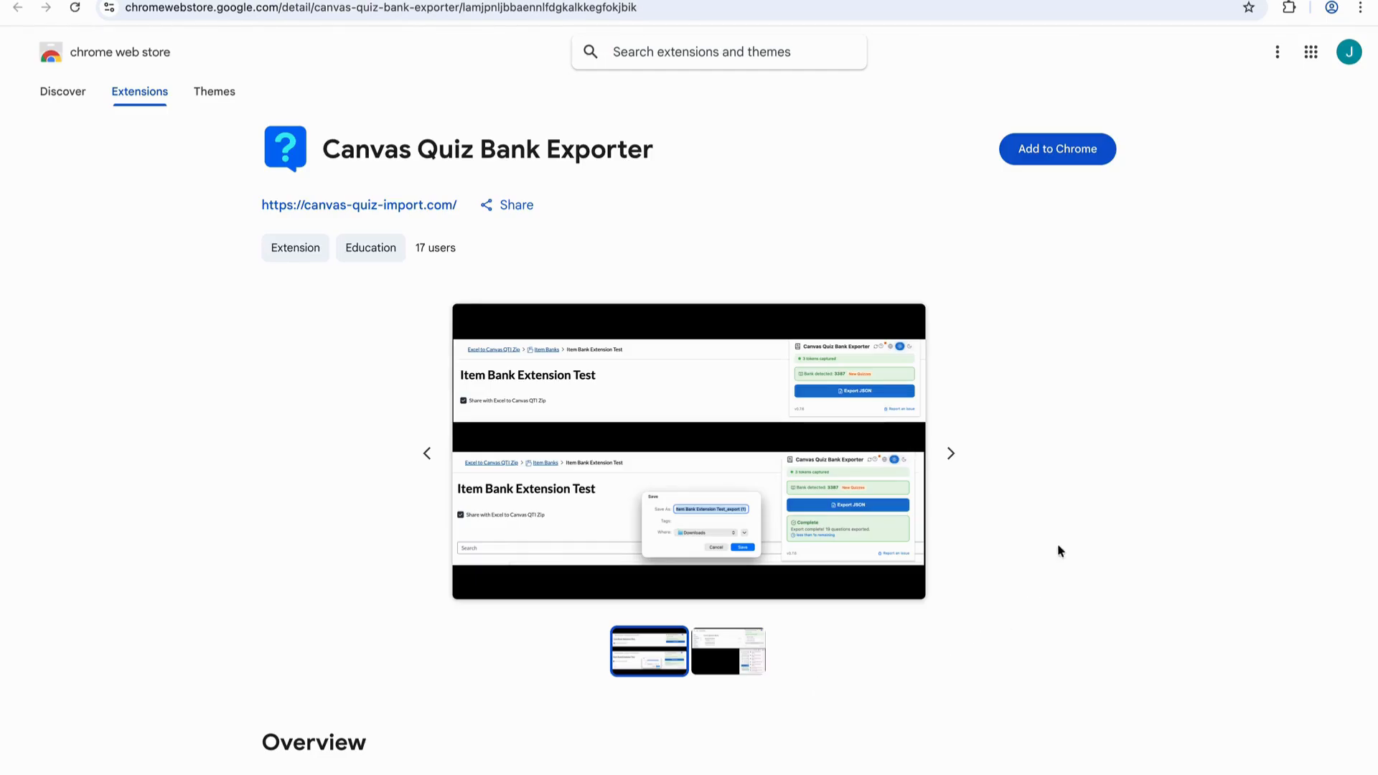
{"action": "left_click", "coordinate": [1055, 155]}
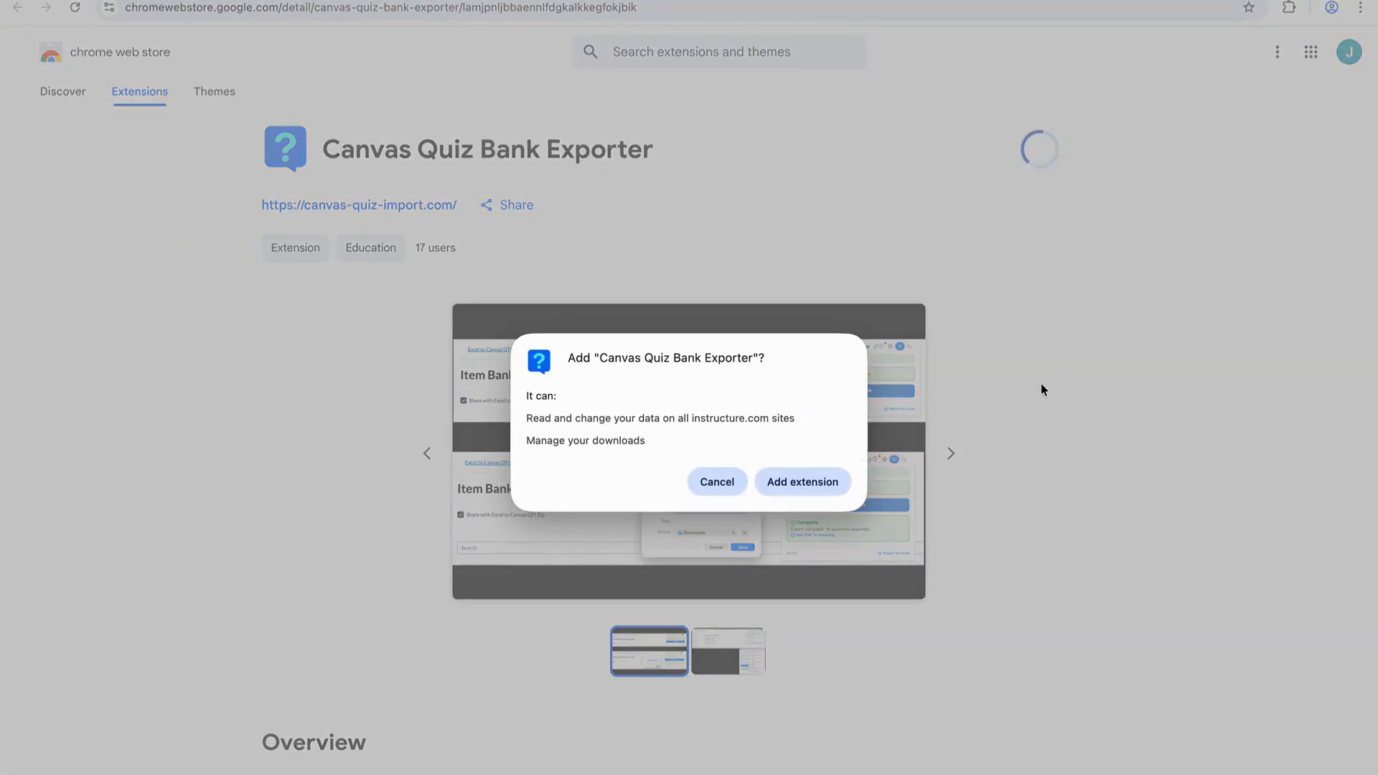
{"action": "left_click", "coordinate": [795, 481]}
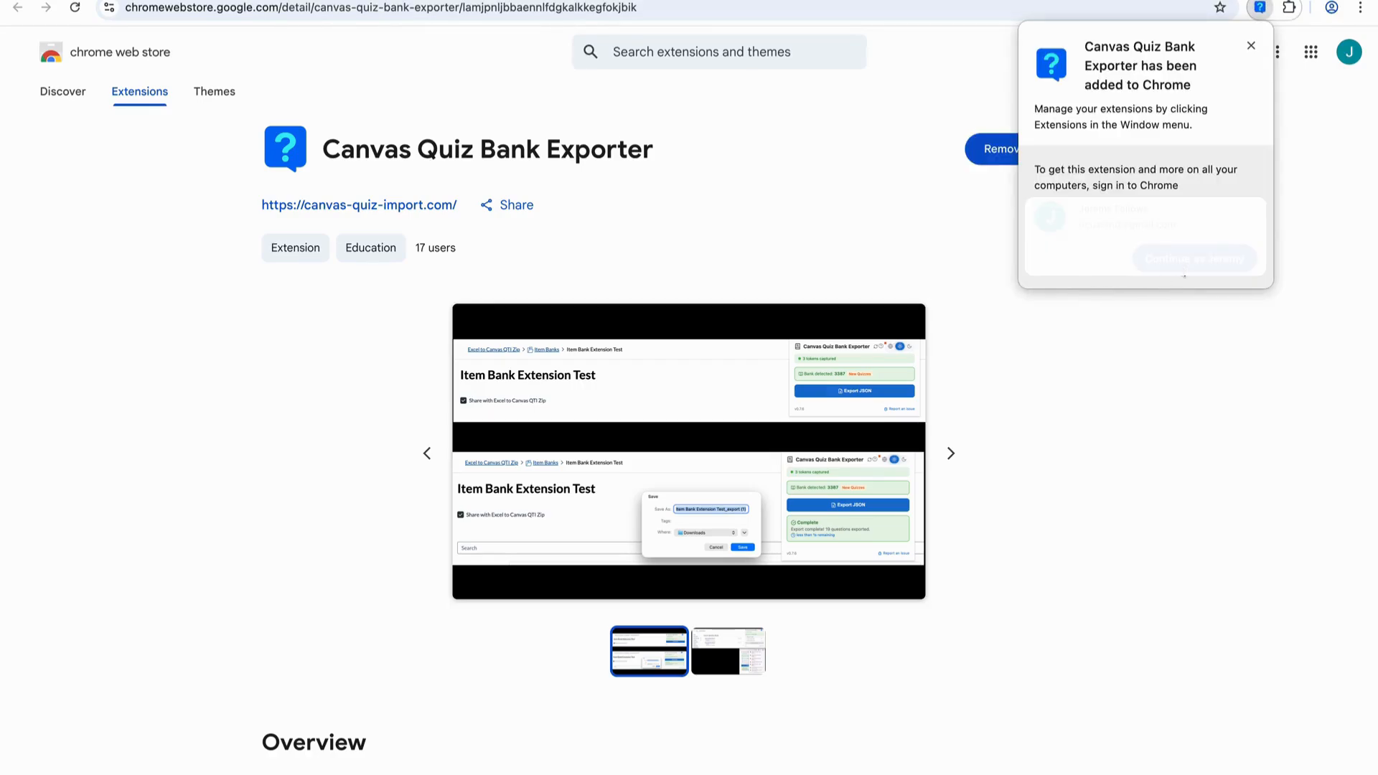
{"action": "left_click", "coordinate": [1249, 49]}
Pin the Canvas Quiz Bank Exporter extension to the browser toolbar
{"action": "left_click", "coordinate": [1289, 10]}
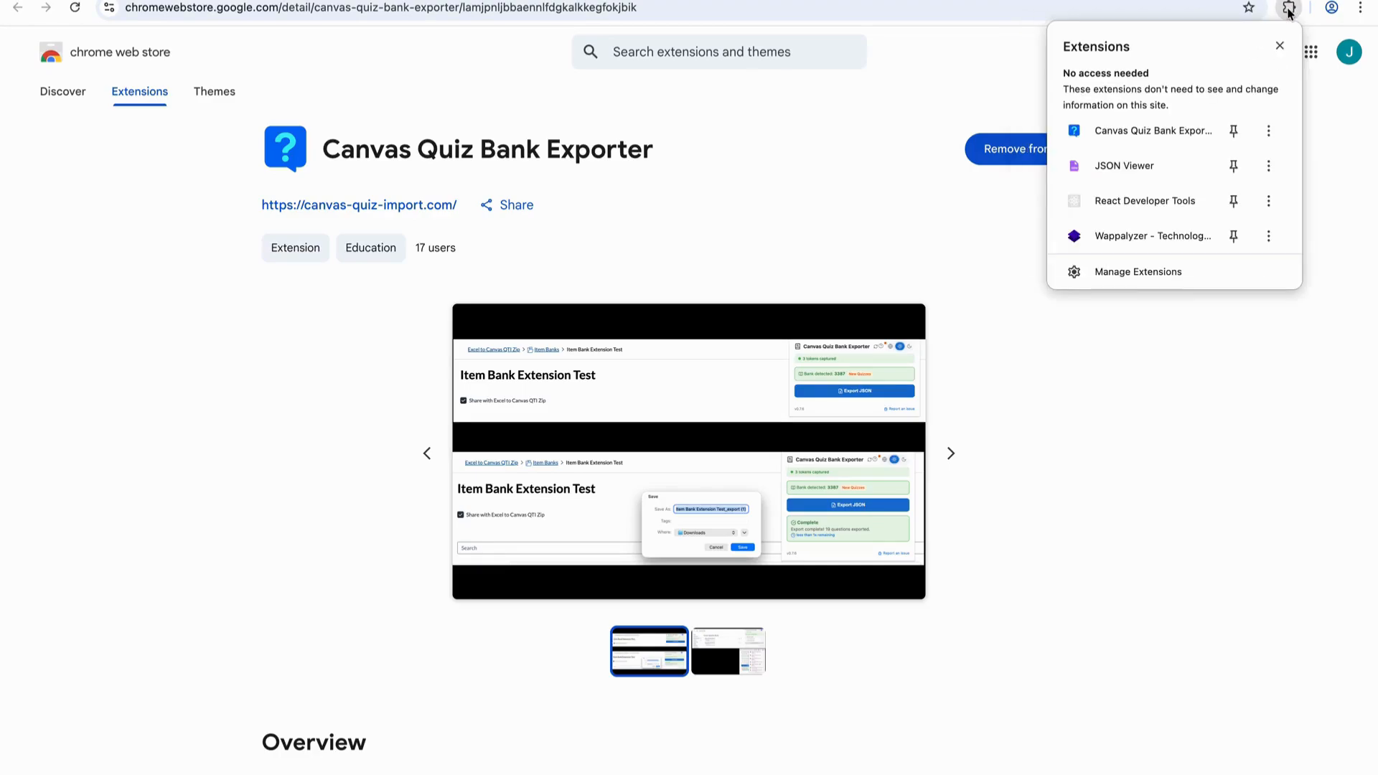
{"action": "left_click", "coordinate": [1232, 132]}
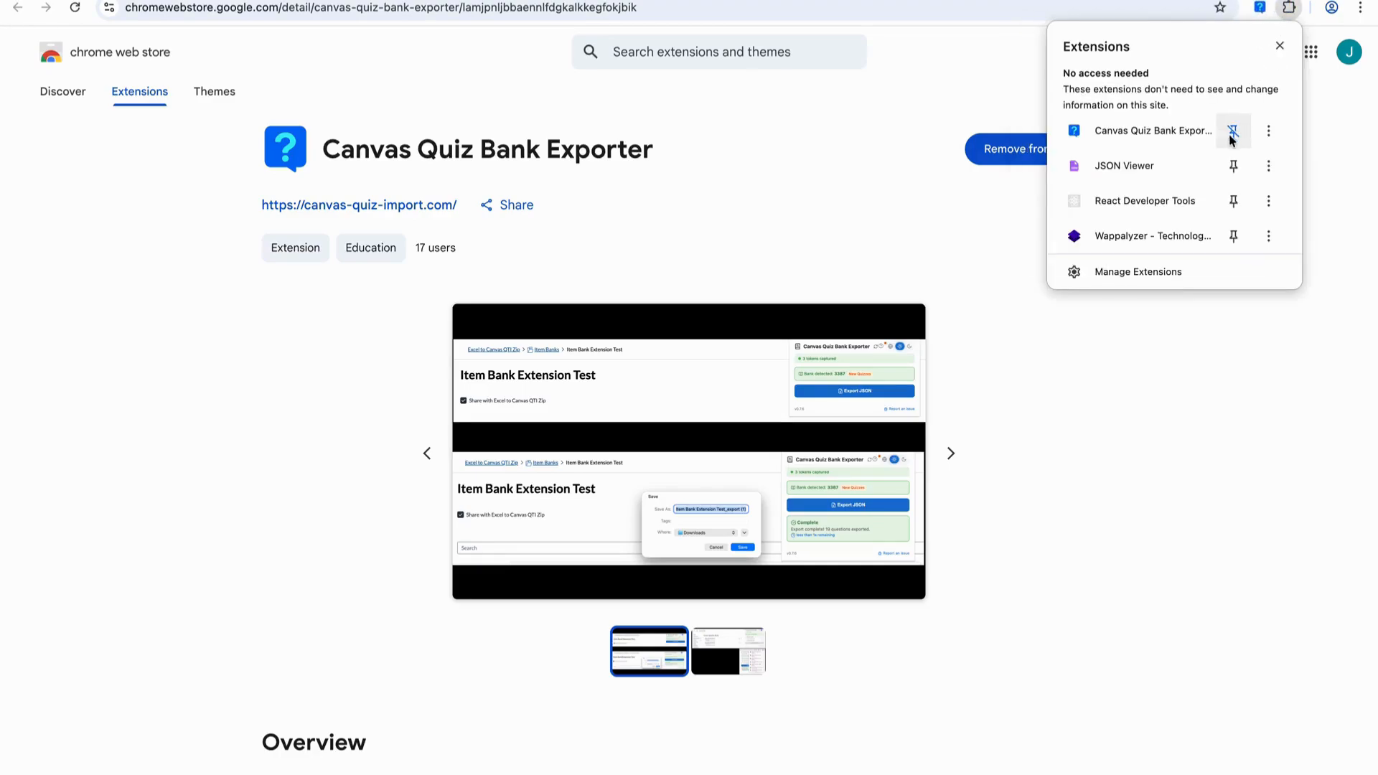
{"action": "left_click", "coordinate": [1190, 394]}
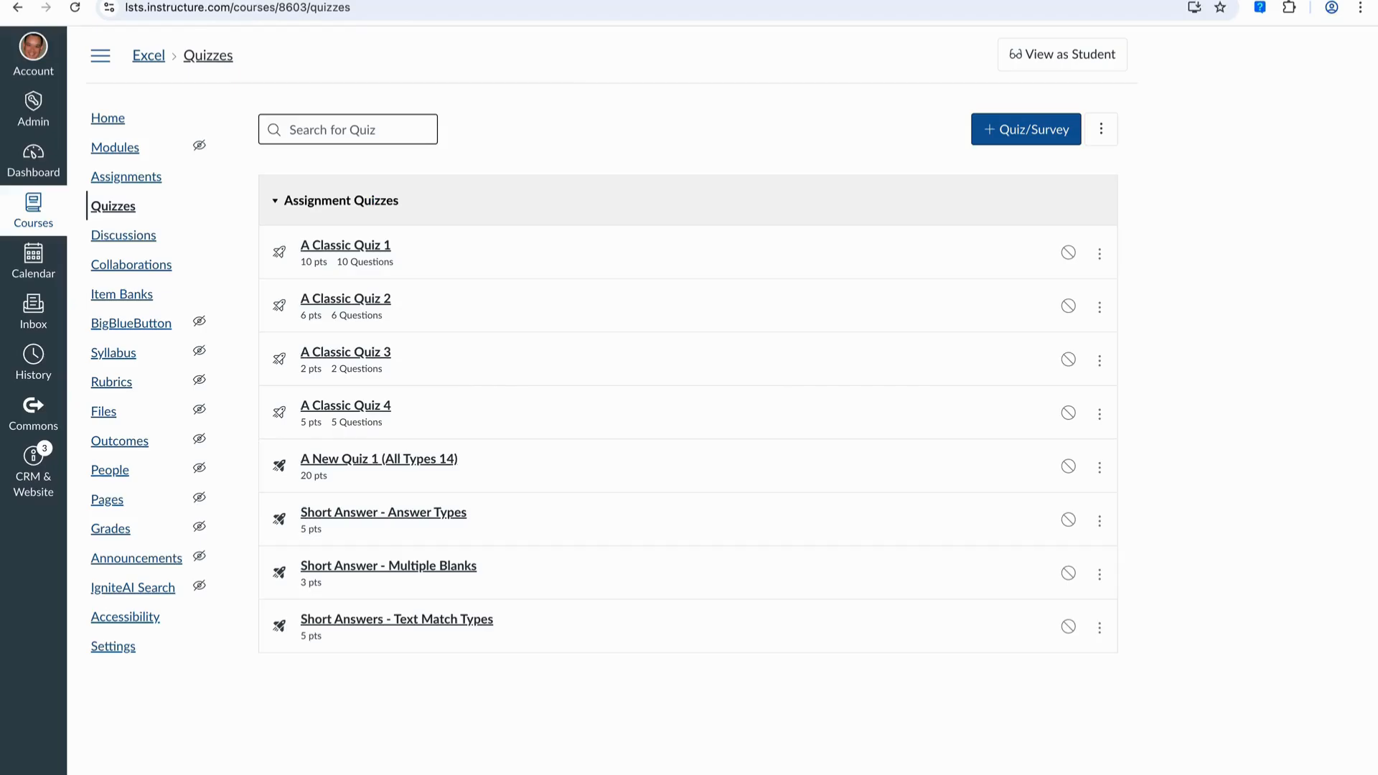
In the Canvas course's quizzes, open the question bank management page
{"action": "left_click", "coordinate": [114, 206]}
{"action": "left_click", "coordinate": [1108, 139]}
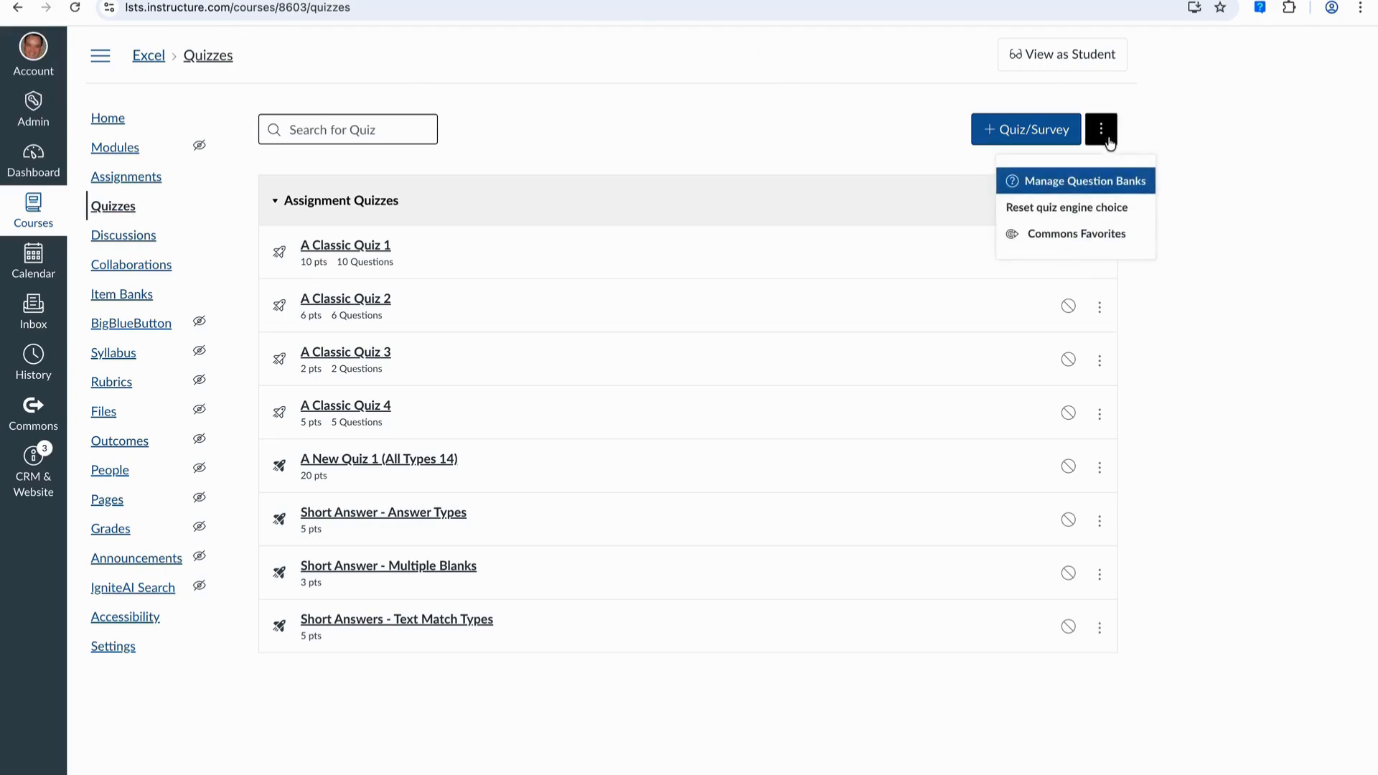
{"action": "left_click", "coordinate": [1103, 188]}
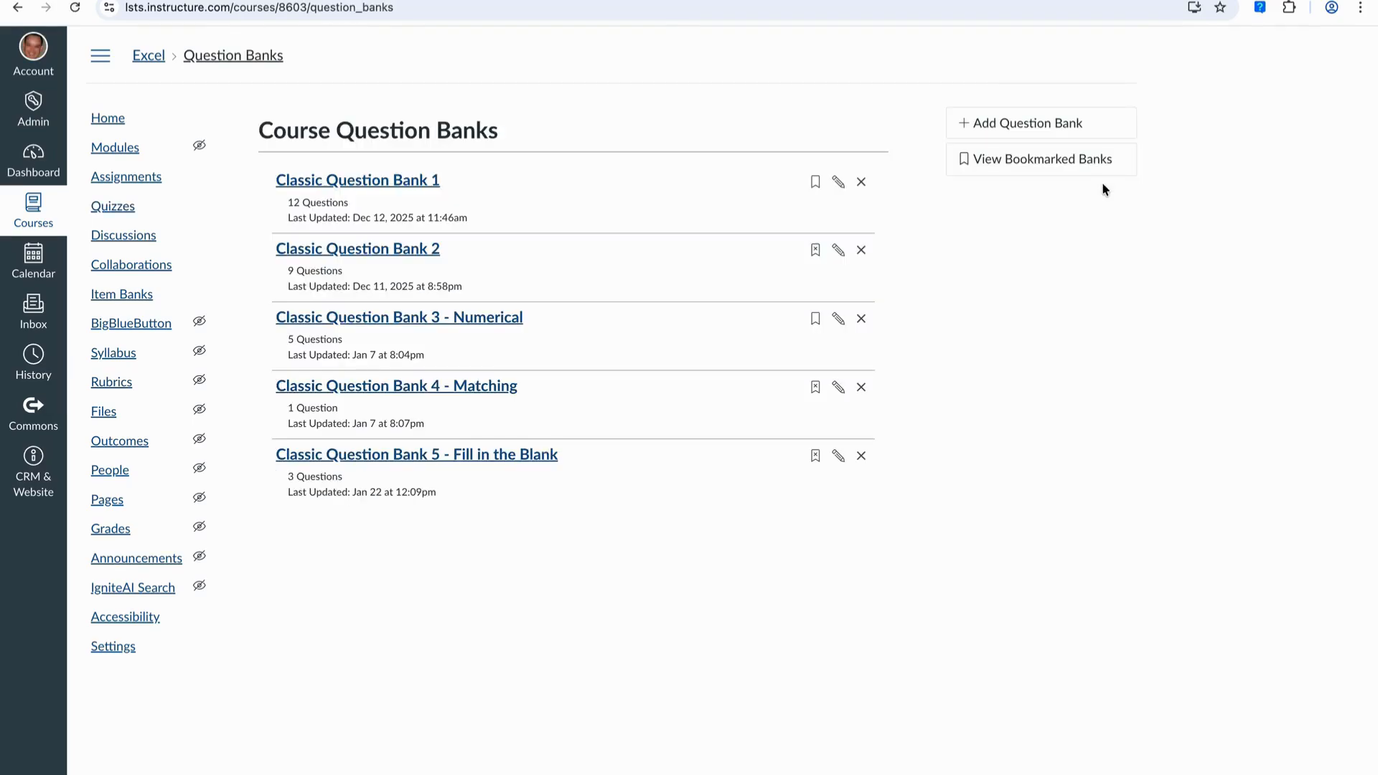
Export only Classic Question Bank 1 as JSON with the Canvas Quiz Bank Exporter extension
{"action": "left_click", "coordinate": [1261, 10]}
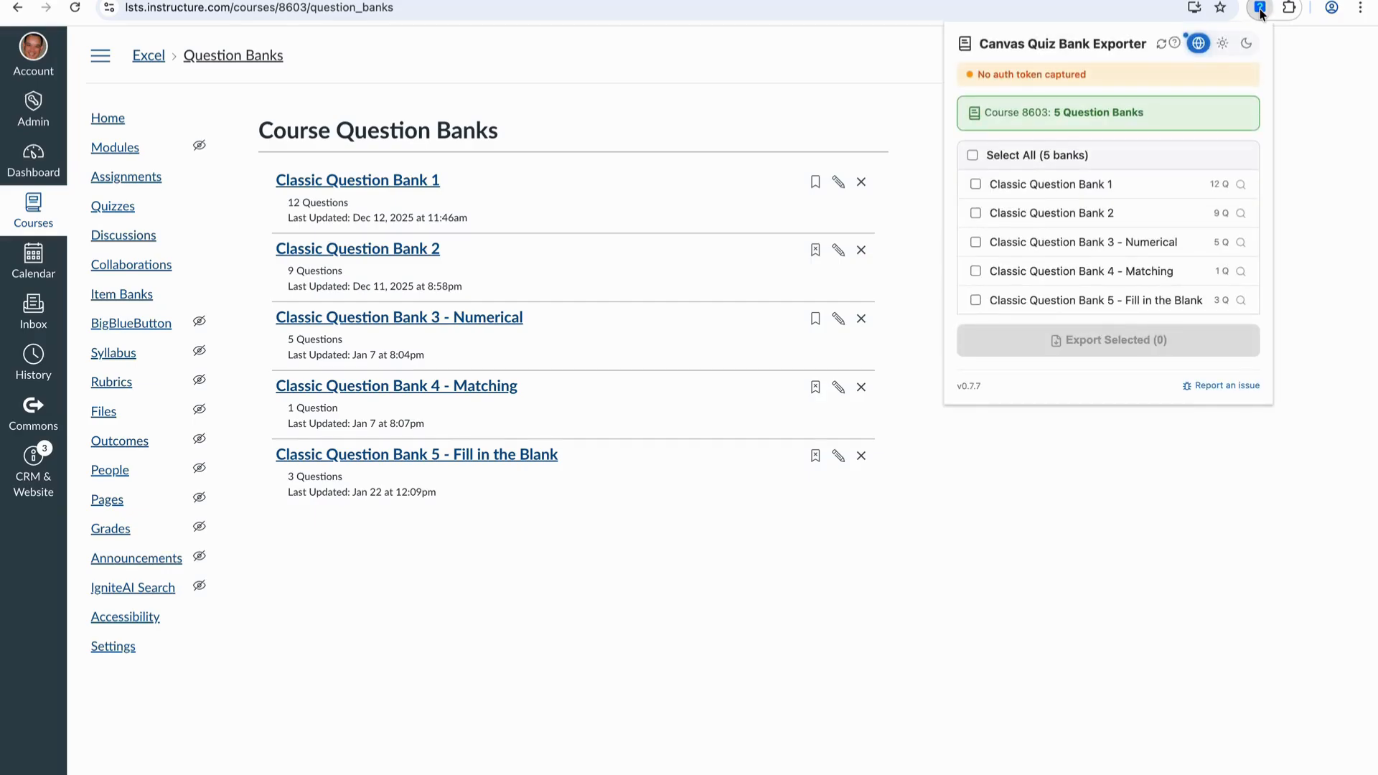
{"action": "left_click", "coordinate": [976, 185]}
{"action": "left_click", "coordinate": [972, 156]}
{"action": "left_click", "coordinate": [972, 155]}
{"action": "left_click", "coordinate": [976, 184]}
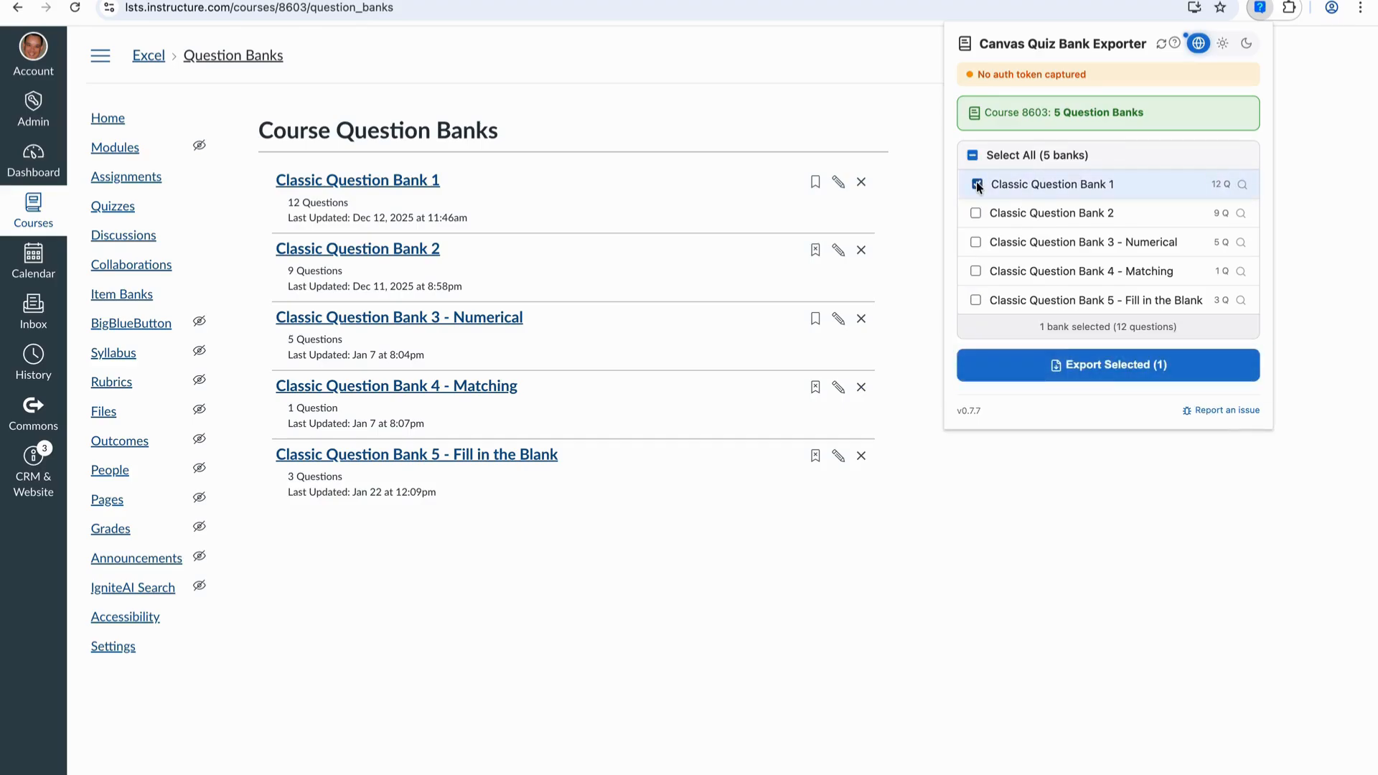
{"action": "left_click", "coordinate": [1076, 367]}
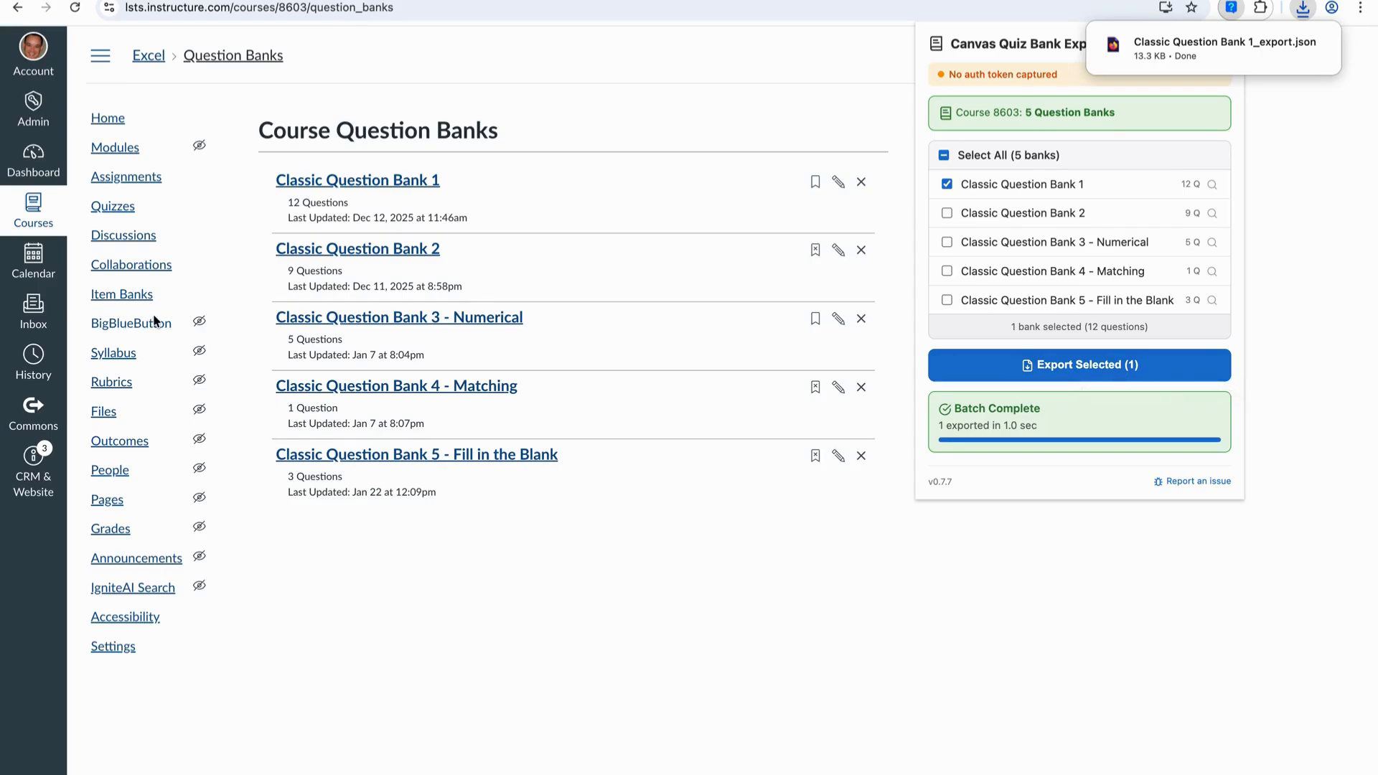
Export the course's All Types (Media) item bank as JSON and save it in Downloads as All Types _Media__export
{"action": "left_click", "coordinate": [130, 292]}
{"action": "left_click", "coordinate": [131, 291]}
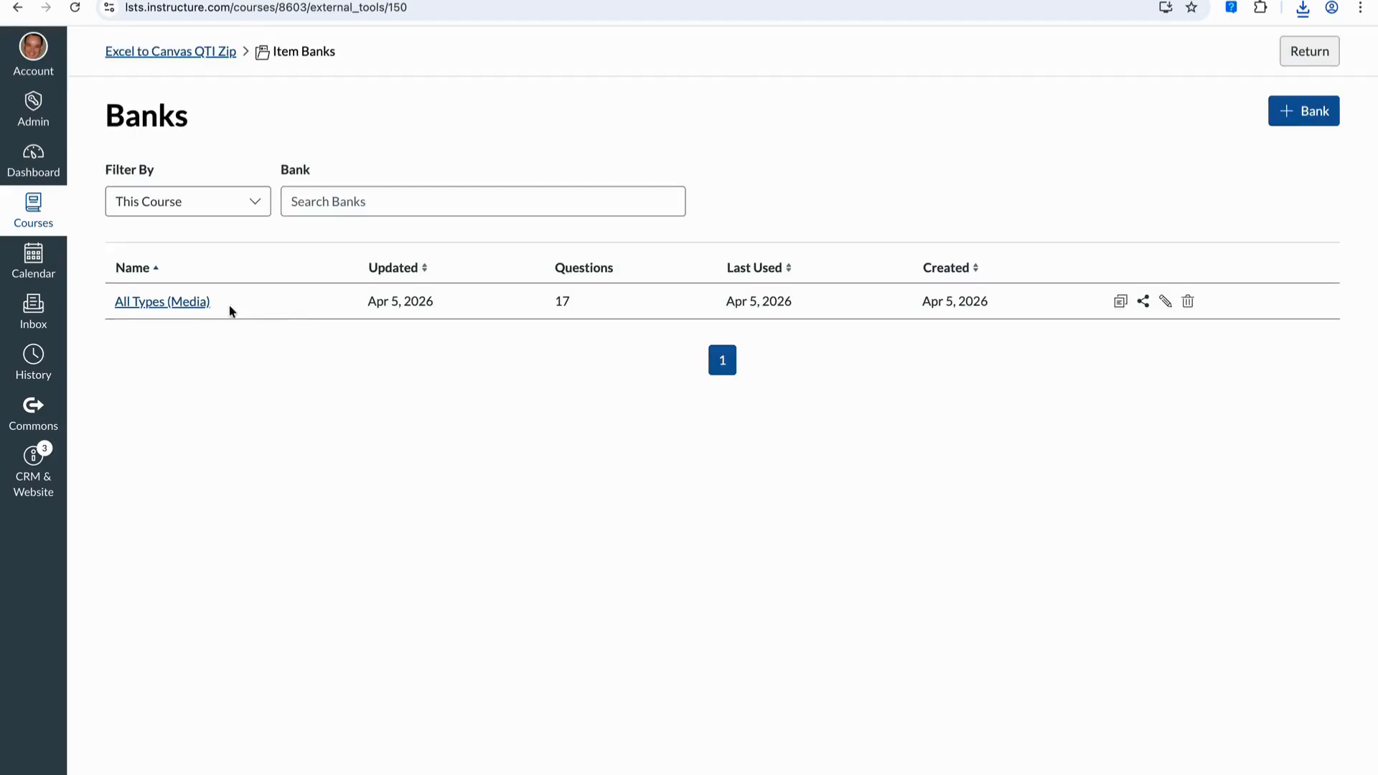
{"action": "left_click", "coordinate": [181, 304]}
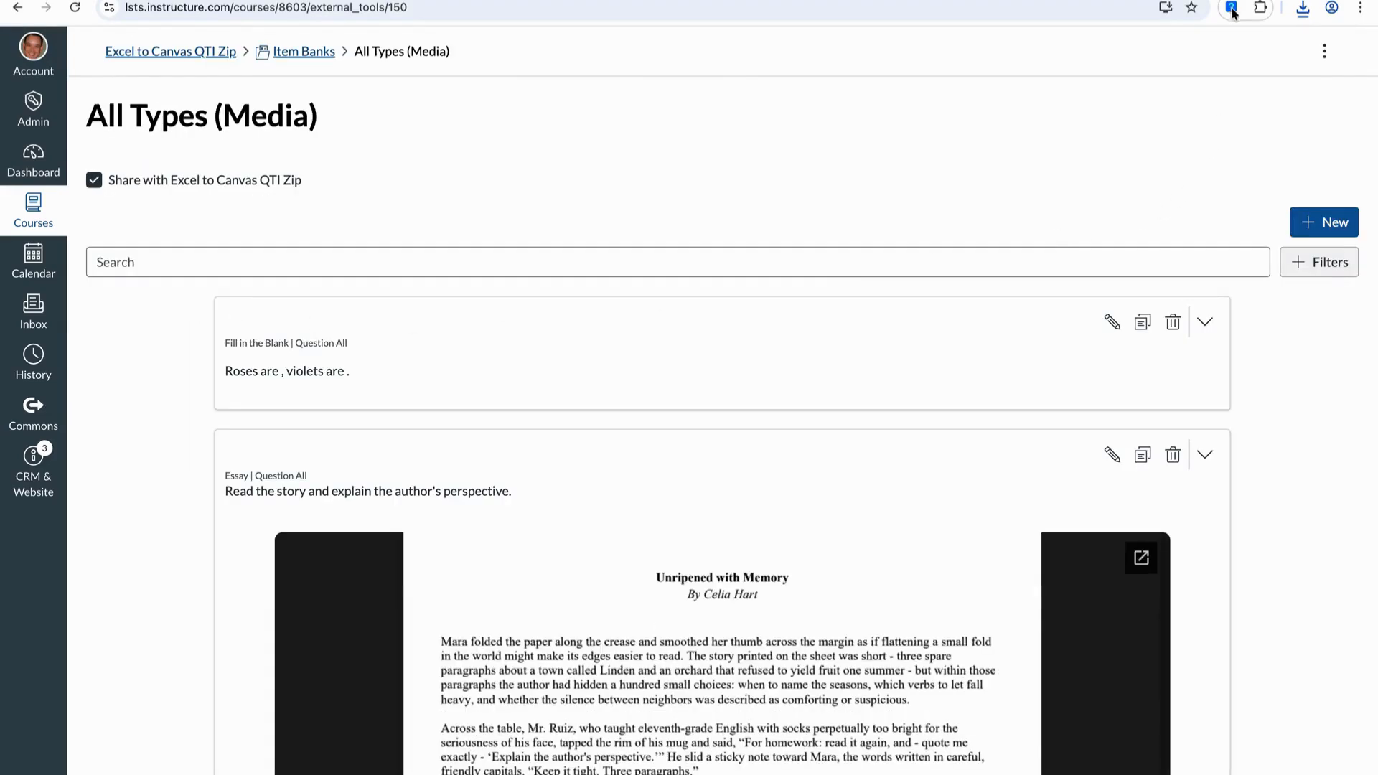
{"action": "left_click", "coordinate": [1231, 9]}
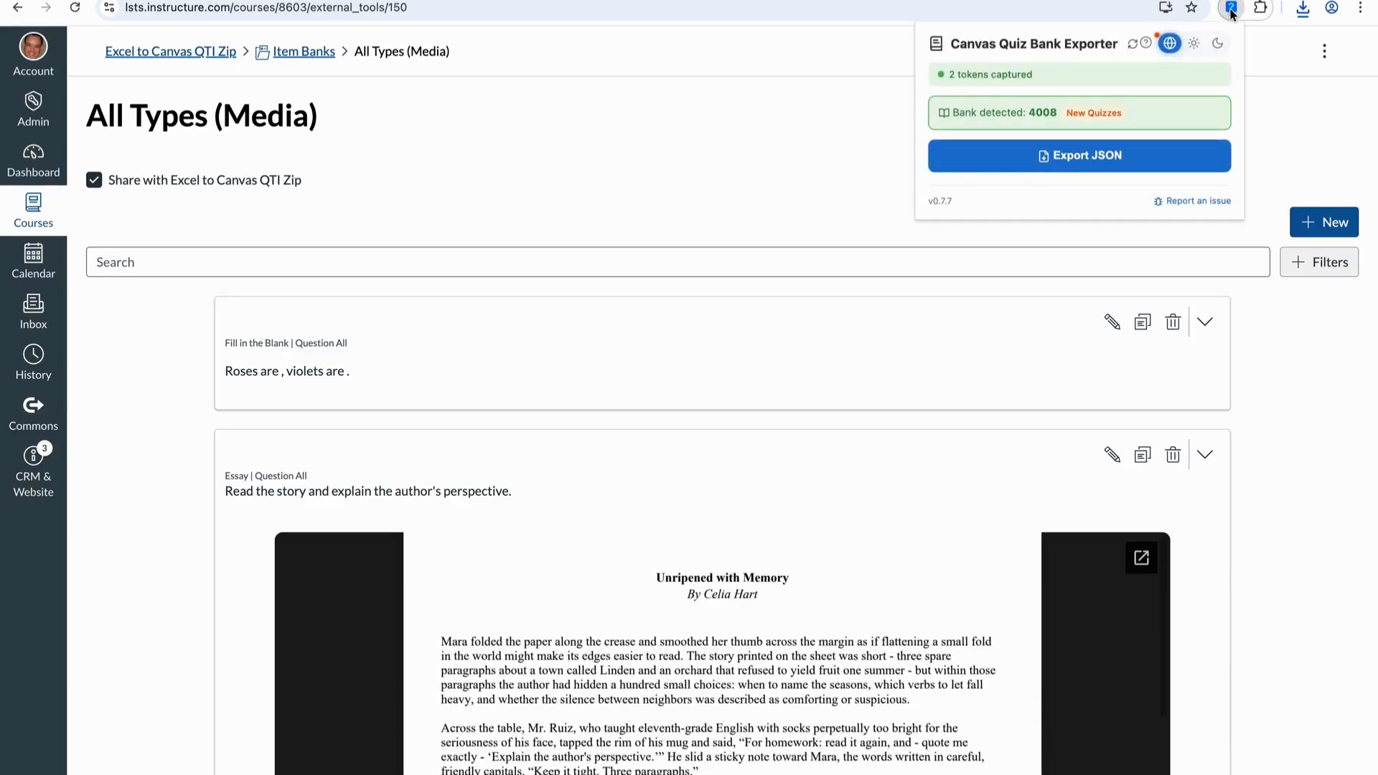
{"action": "left_click", "coordinate": [1095, 161]}
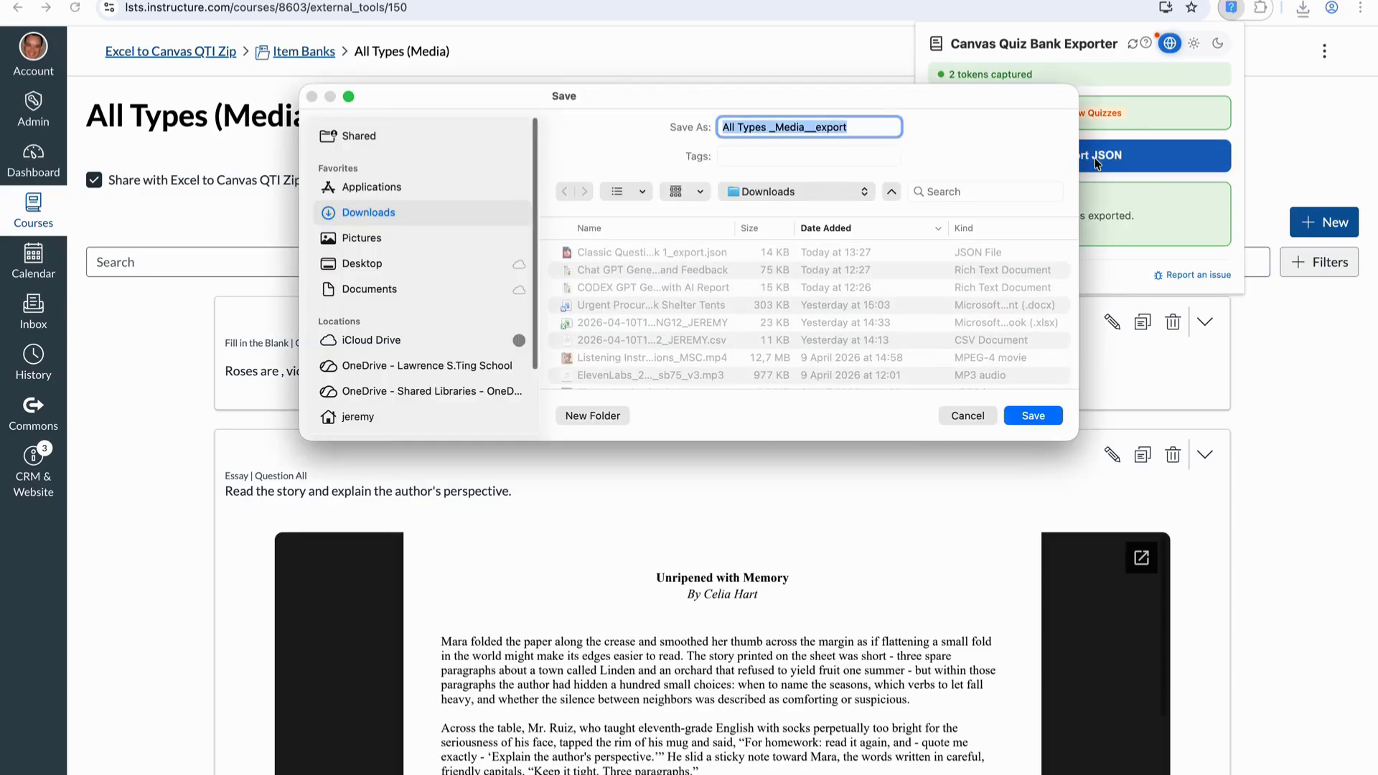
{"action": "left_click", "coordinate": [1028, 411]}
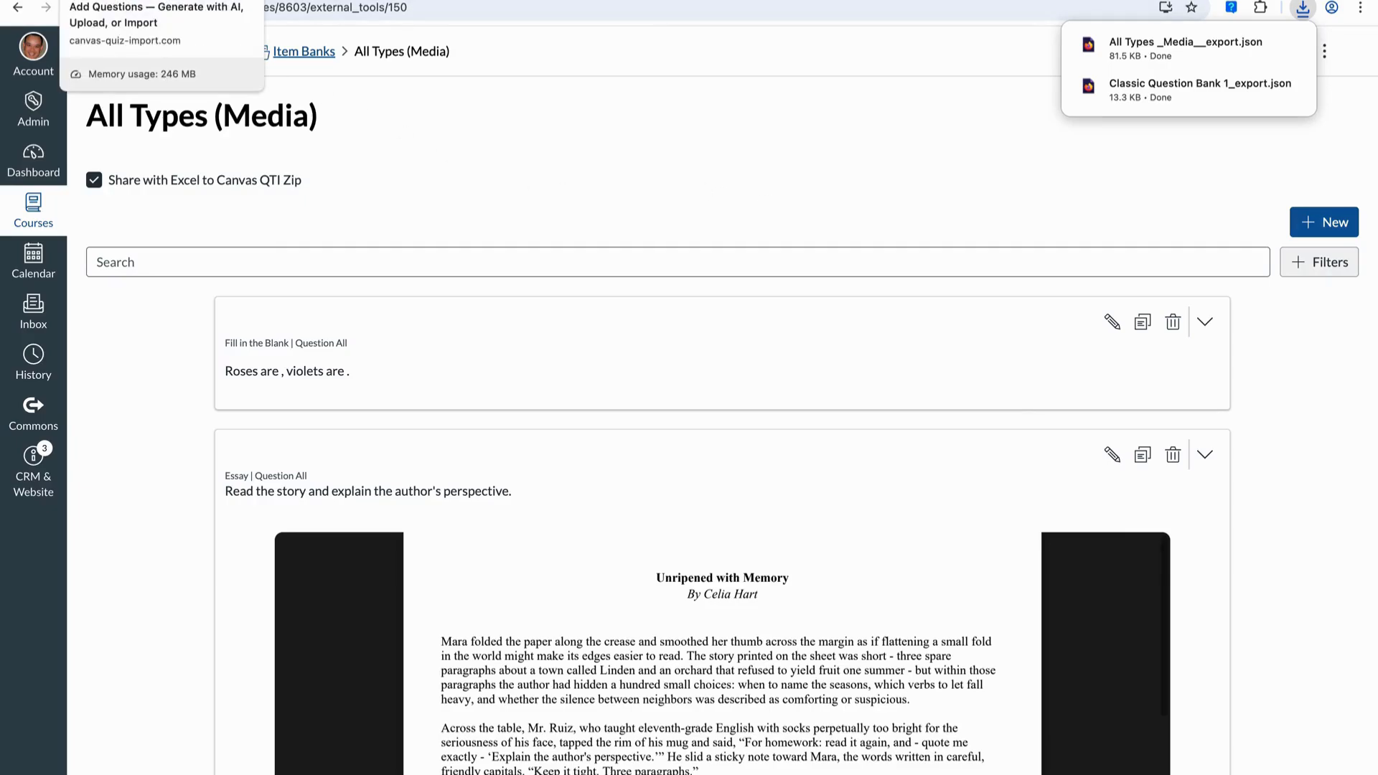
Return to the question bank site's Add Questions page and import Classic Question Bank 1_export.json, then dismiss the import summary
{"action": "left_click", "coordinate": [161, 0]}
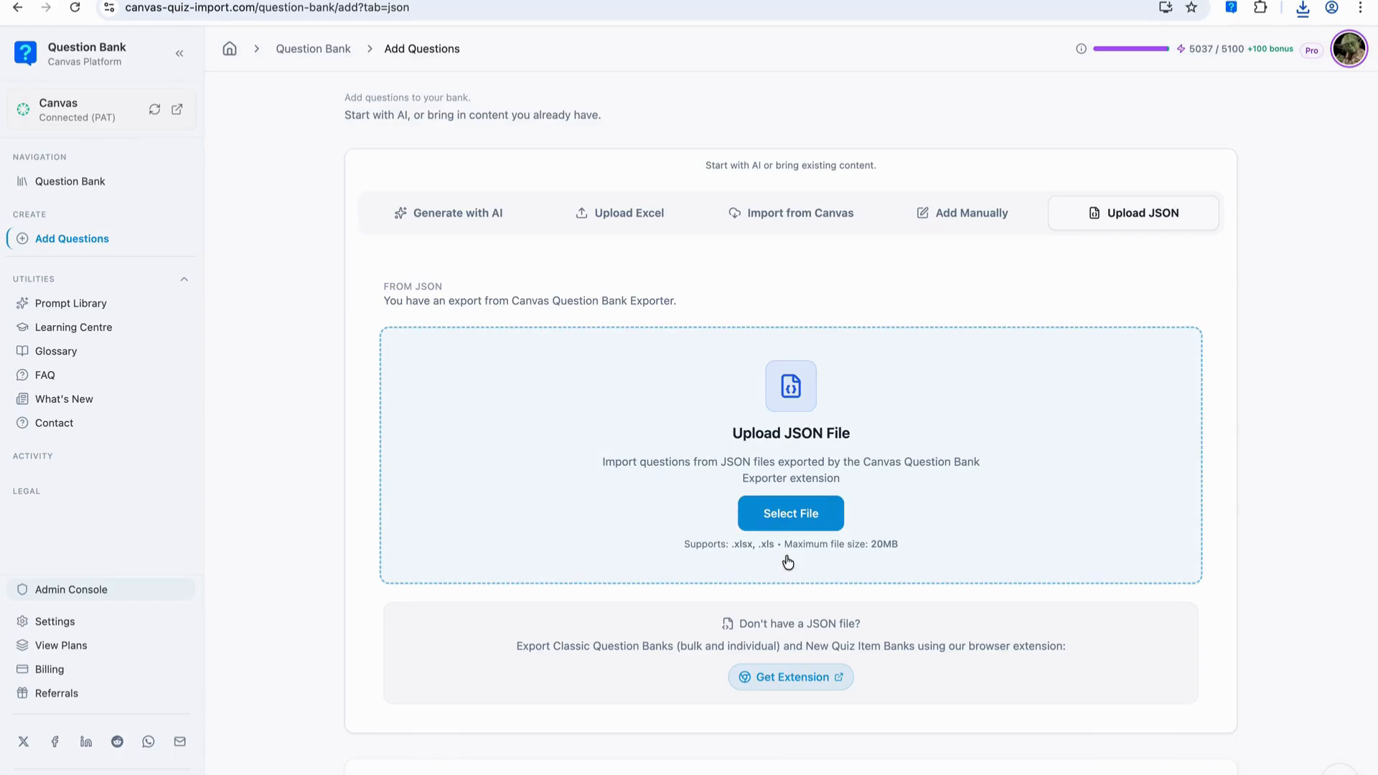
{"action": "left_click", "coordinate": [789, 525]}
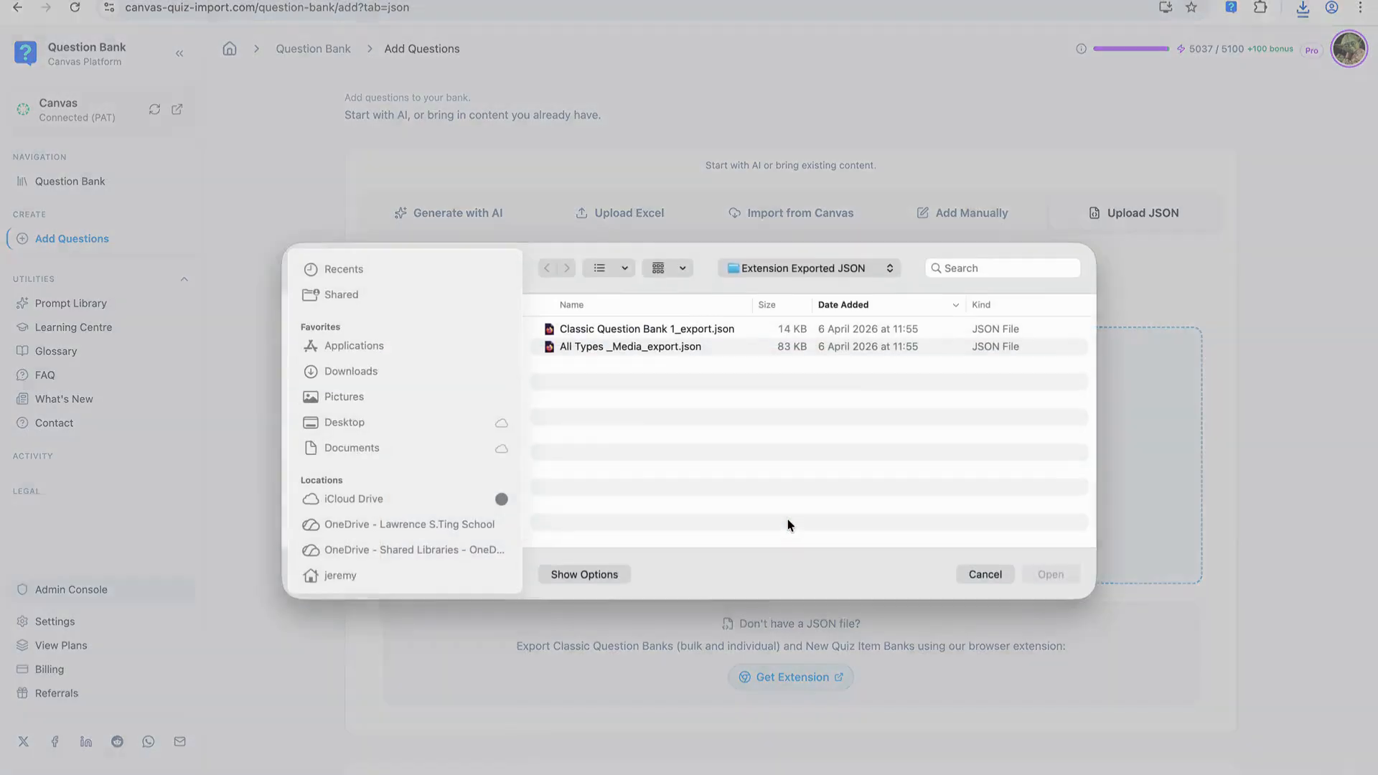
{"action": "left_click", "coordinate": [677, 332]}
{"action": "left_click", "coordinate": [636, 351]}
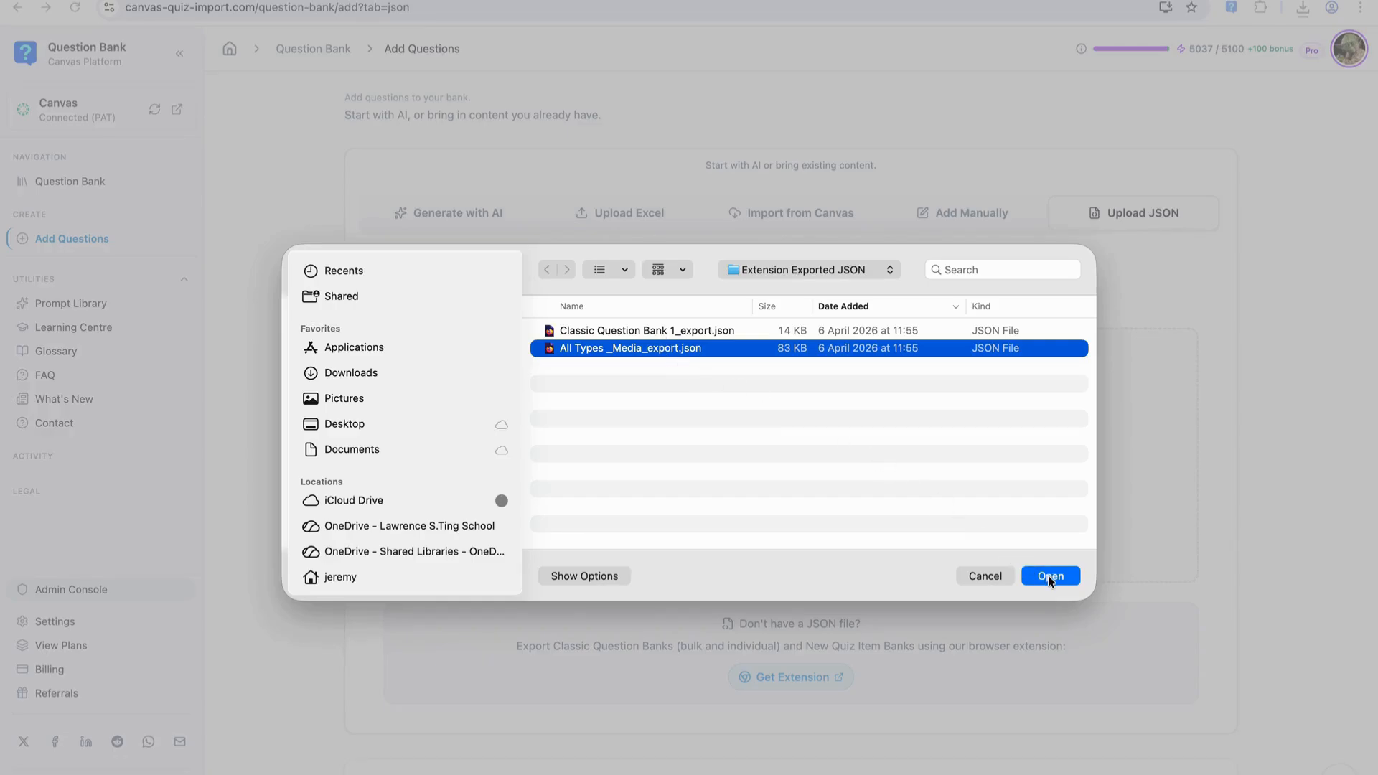
{"action": "left_click", "coordinate": [687, 331]}
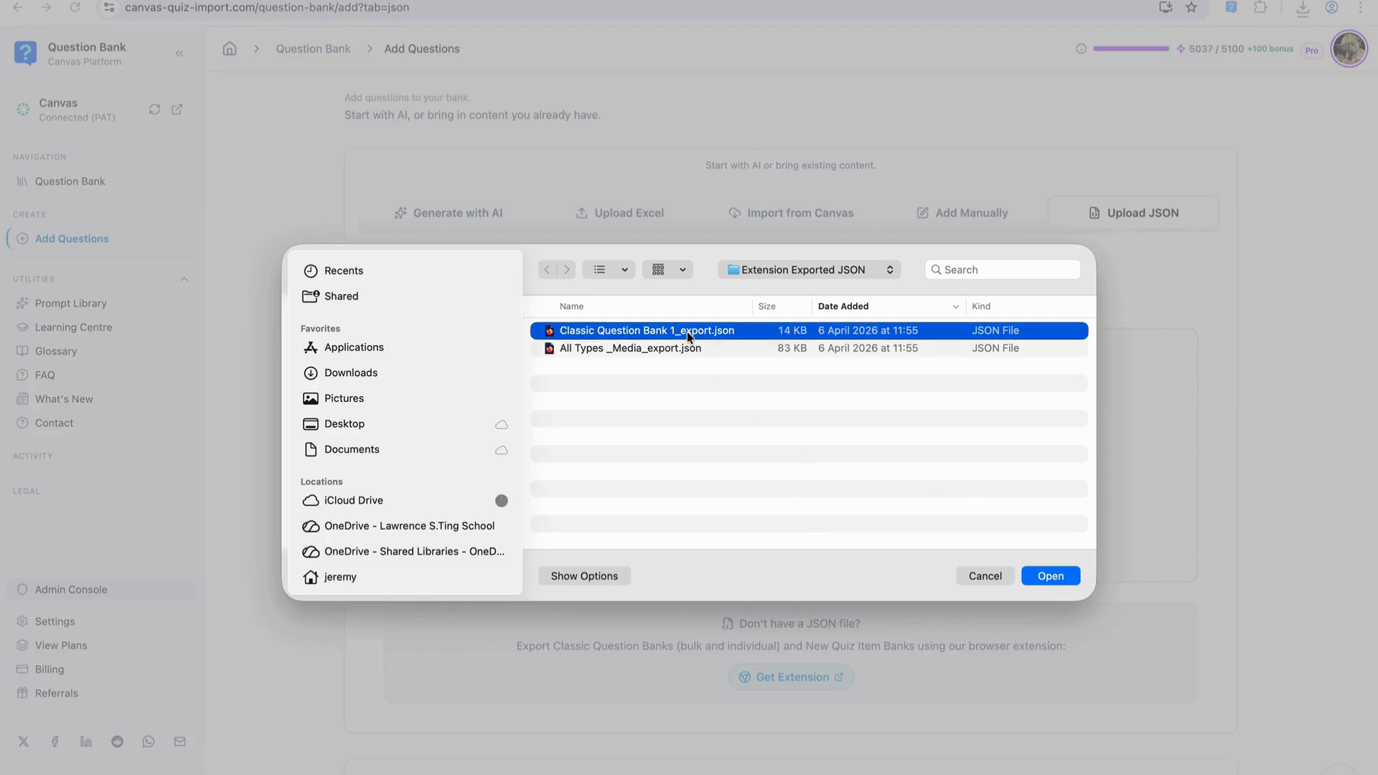
{"action": "left_click", "coordinate": [1039, 574]}
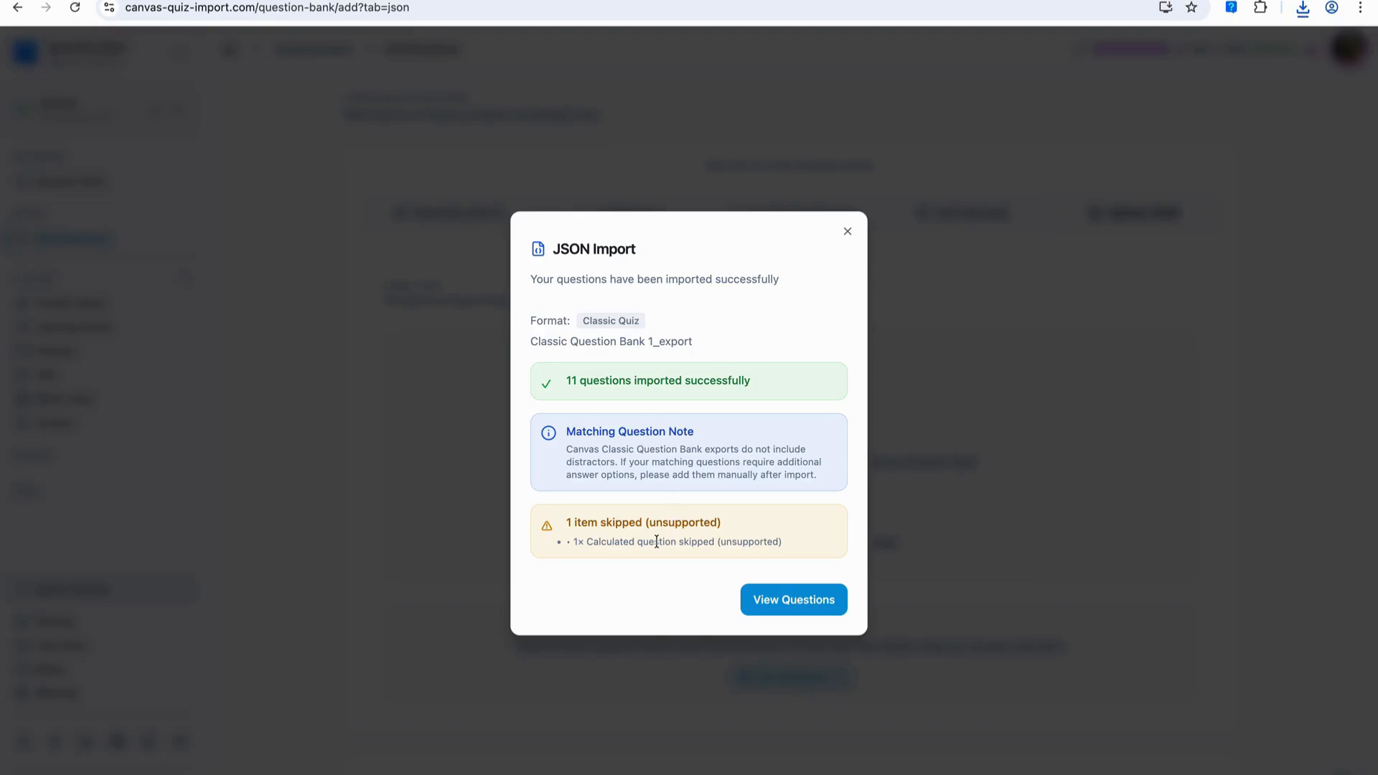
{"action": "left_click", "coordinate": [847, 233]}
{"action": "left_click", "coordinate": [789, 616]}
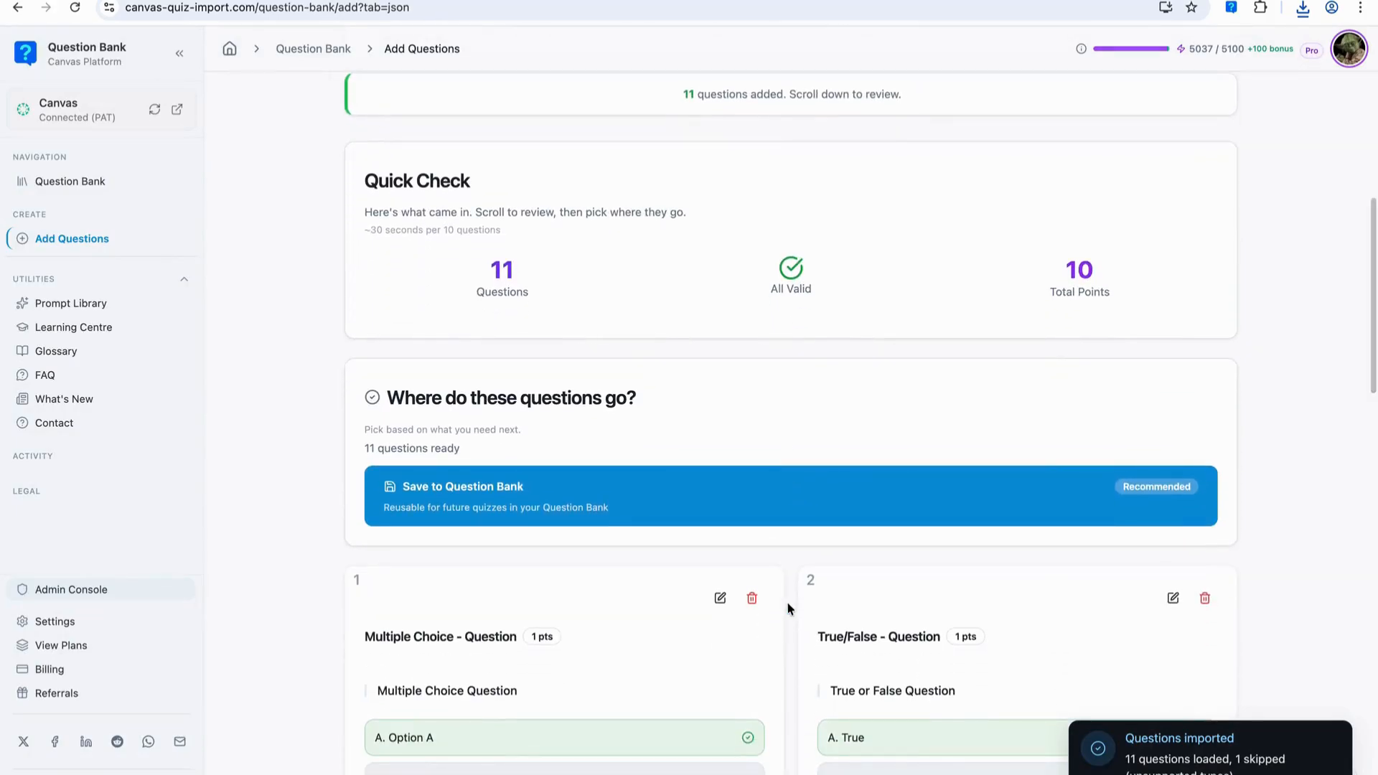
Import All Types _Media_export.json as a further JSON upload and proceed to view its questions
{"action": "scroll", "coordinate": [787, 601], "scroll_direction": "up", "scroll_amount": 10}
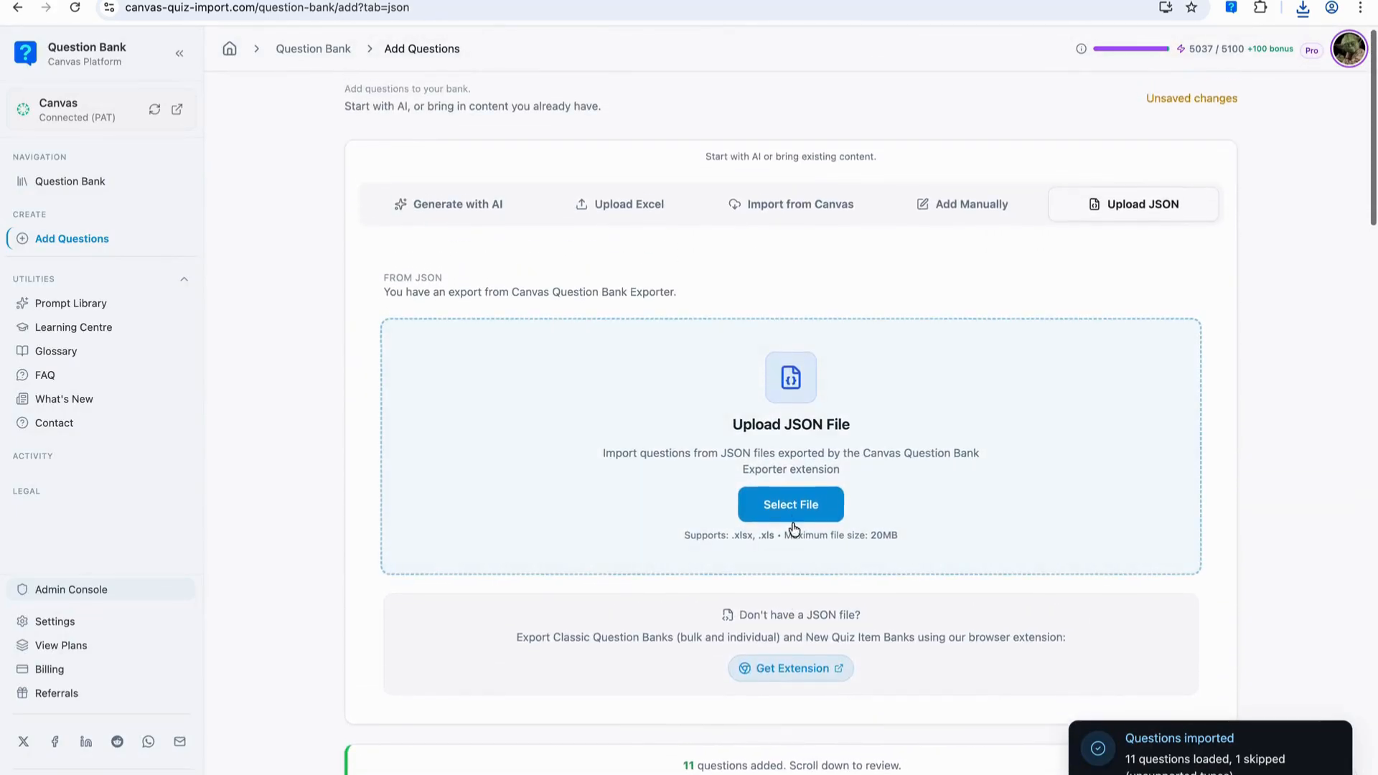
{"action": "left_click", "coordinate": [804, 509]}
{"action": "left_click", "coordinate": [662, 350]}
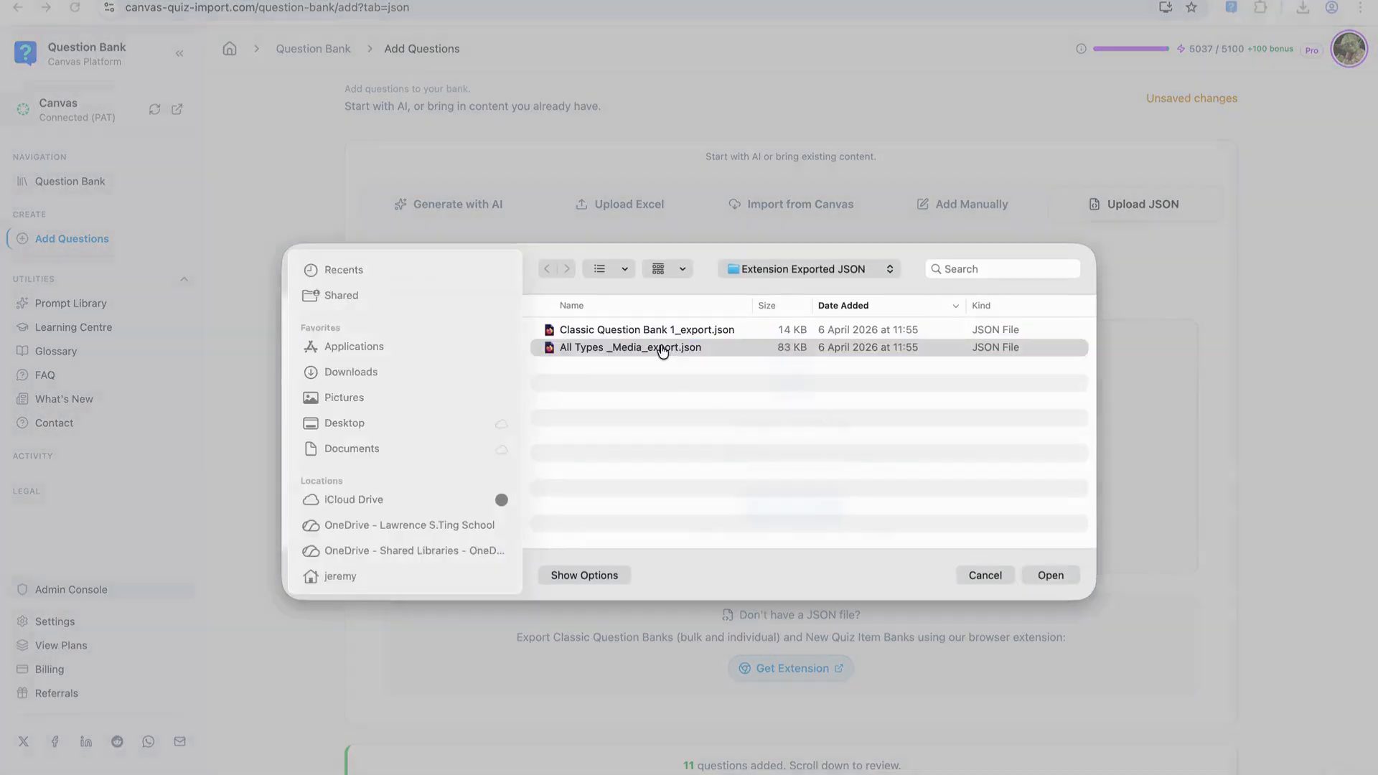
{"action": "double_click", "coordinate": [662, 350]}
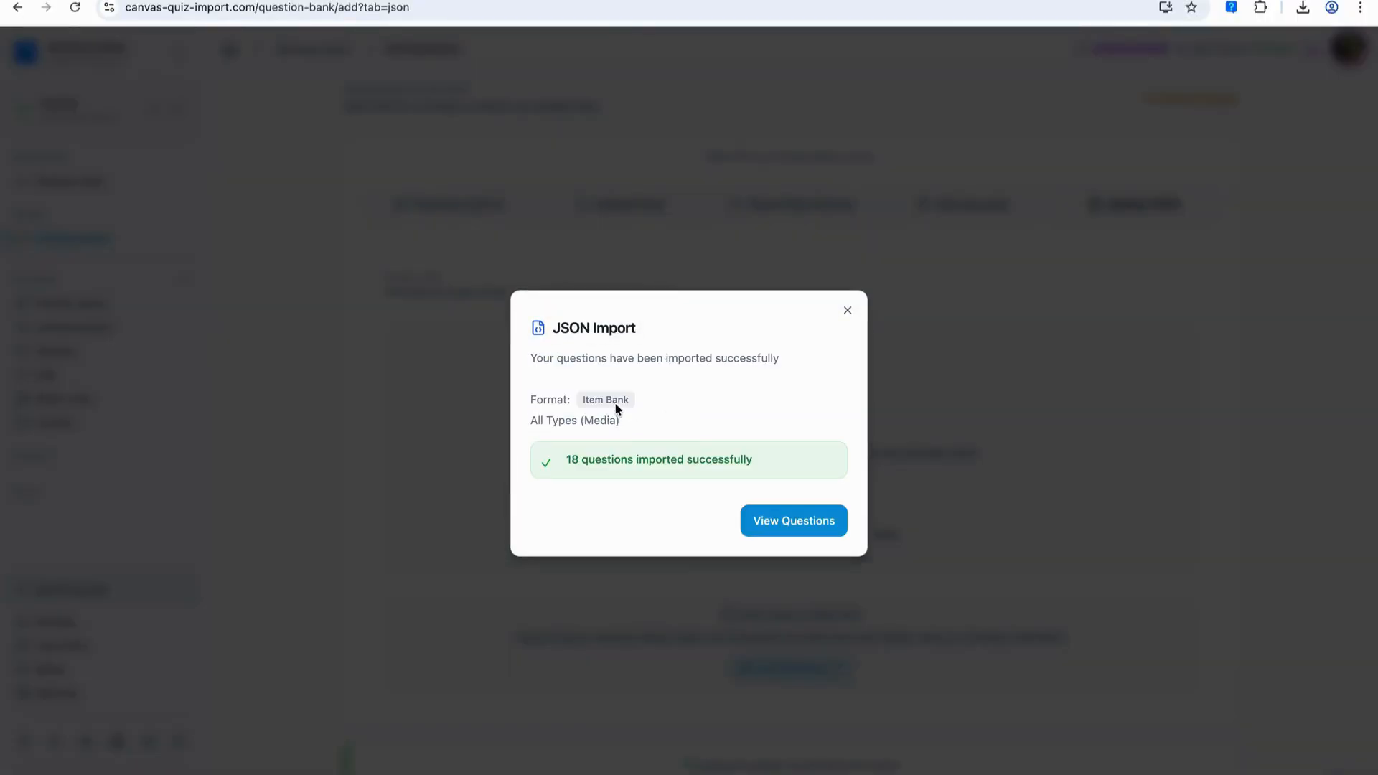
{"action": "left_click", "coordinate": [784, 524]}
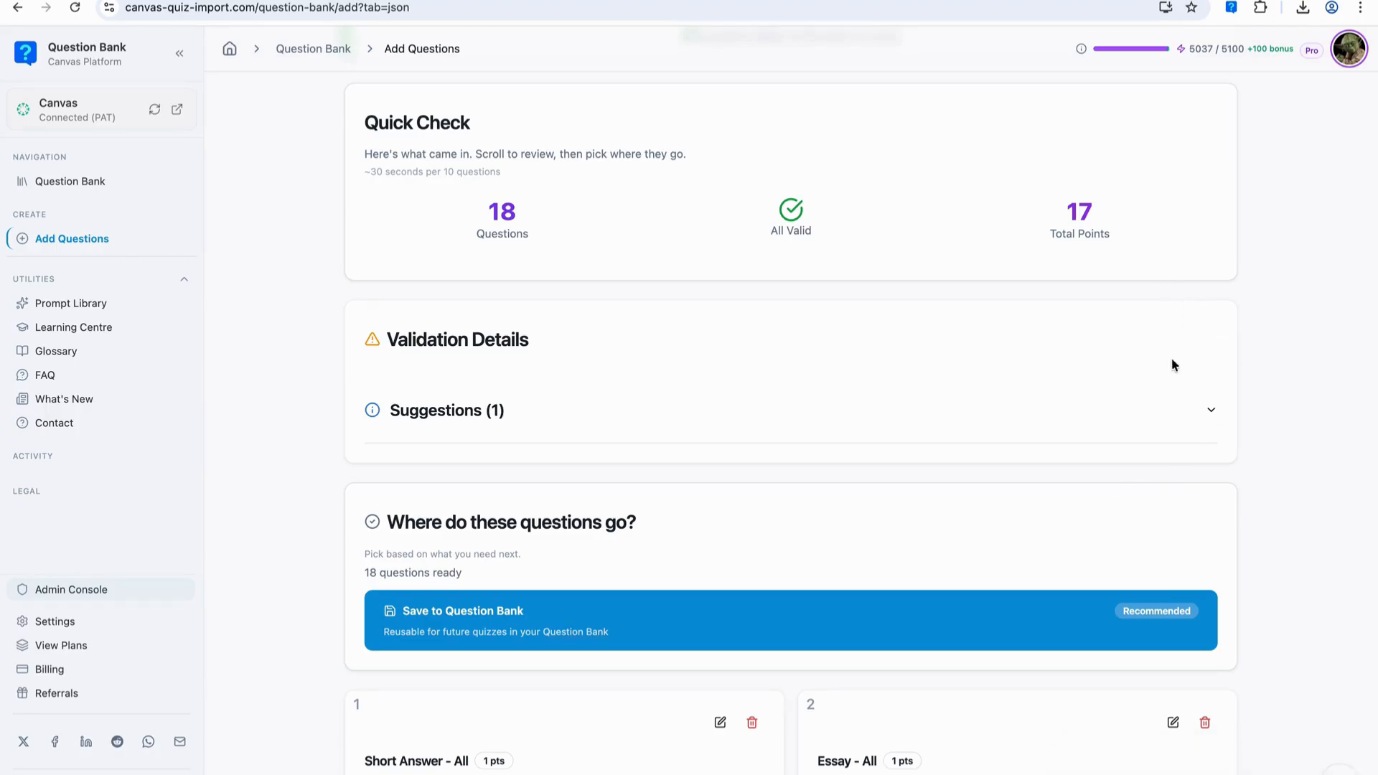
Expand the validation suggestions and examine the imported question cards through to the last one
{"action": "left_click", "coordinate": [1014, 419]}
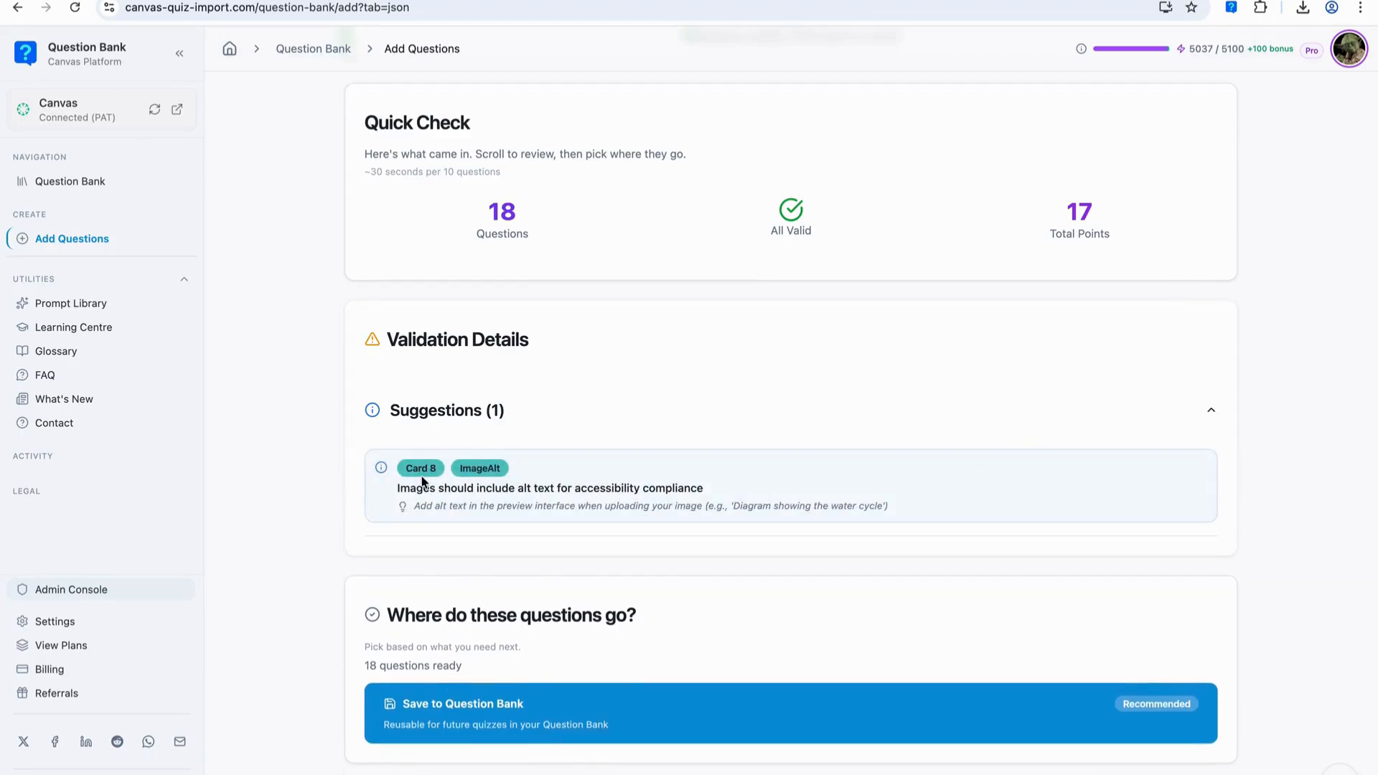
{"action": "scroll", "coordinate": [687, 540], "scroll_direction": "down", "scroll_amount": 6}
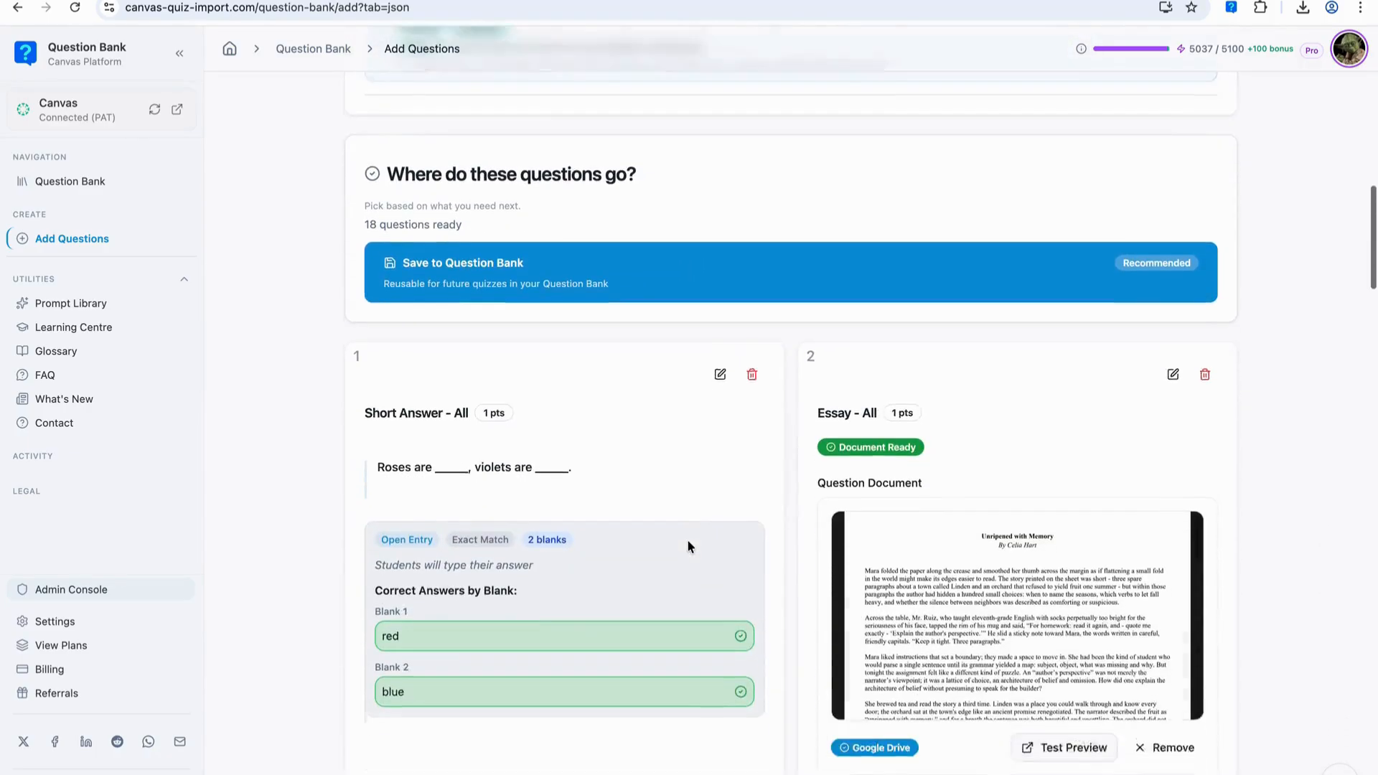
{"action": "scroll", "coordinate": [686, 540], "scroll_direction": "down", "scroll_amount": 8}
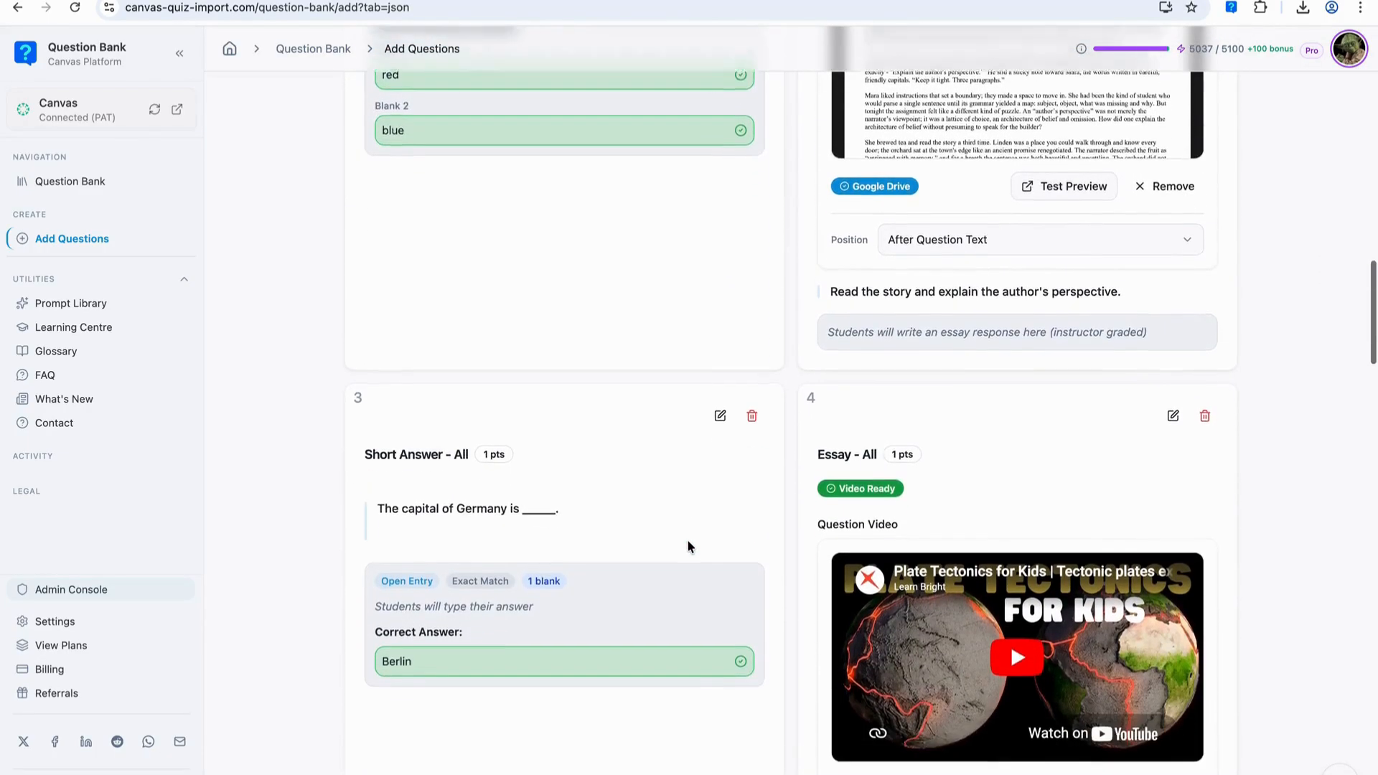
{"action": "scroll", "coordinate": [686, 540], "scroll_direction": "down", "scroll_amount": 8}
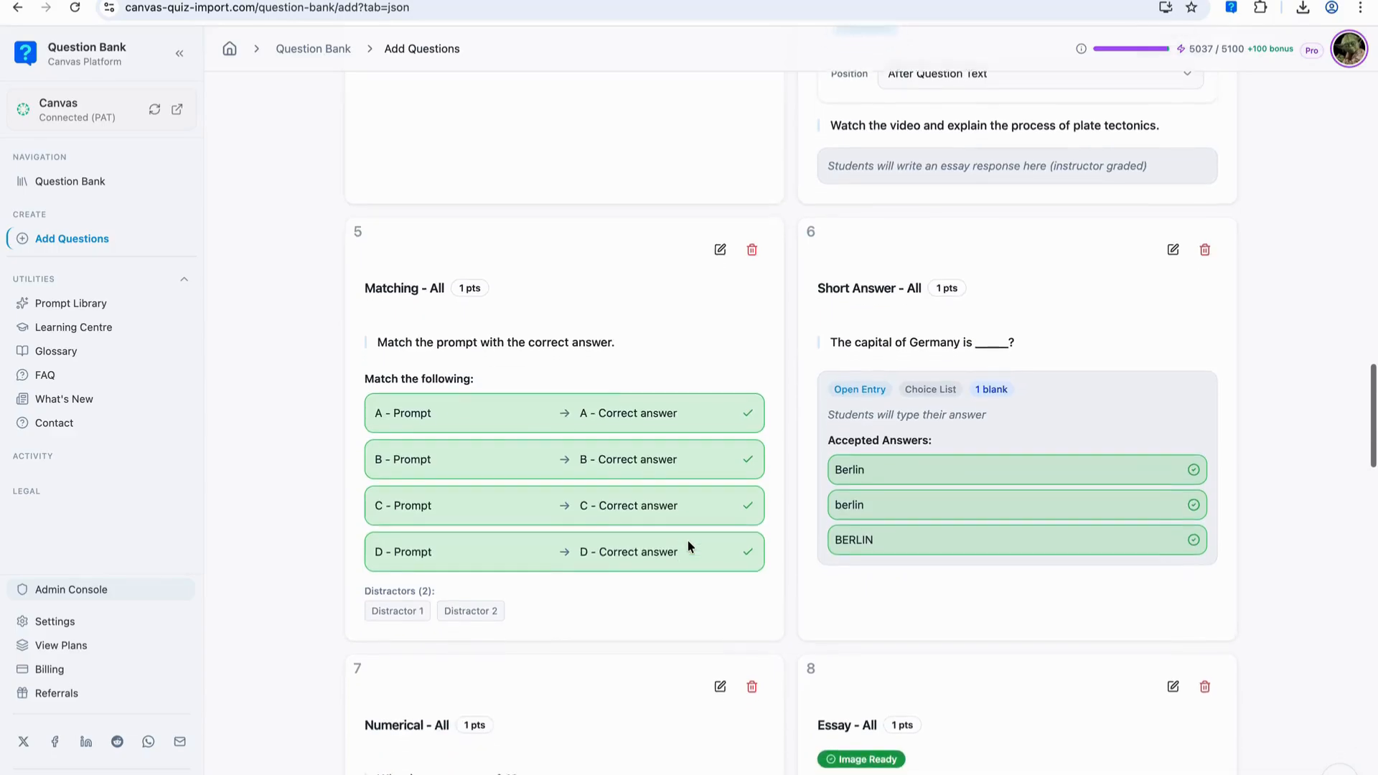
{"action": "scroll", "coordinate": [687, 539], "scroll_direction": "down", "scroll_amount": 9}
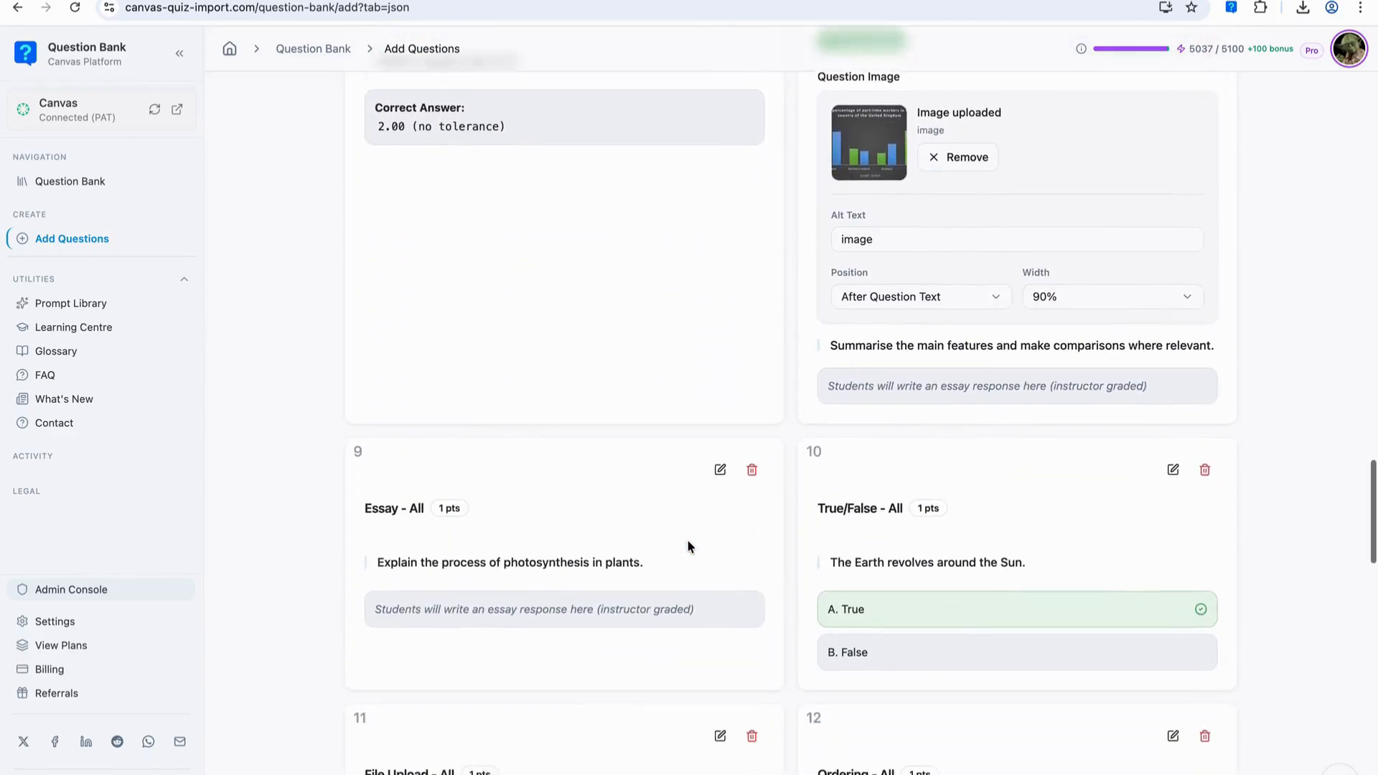
{"action": "scroll", "coordinate": [687, 545], "scroll_direction": "down", "scroll_amount": 10}
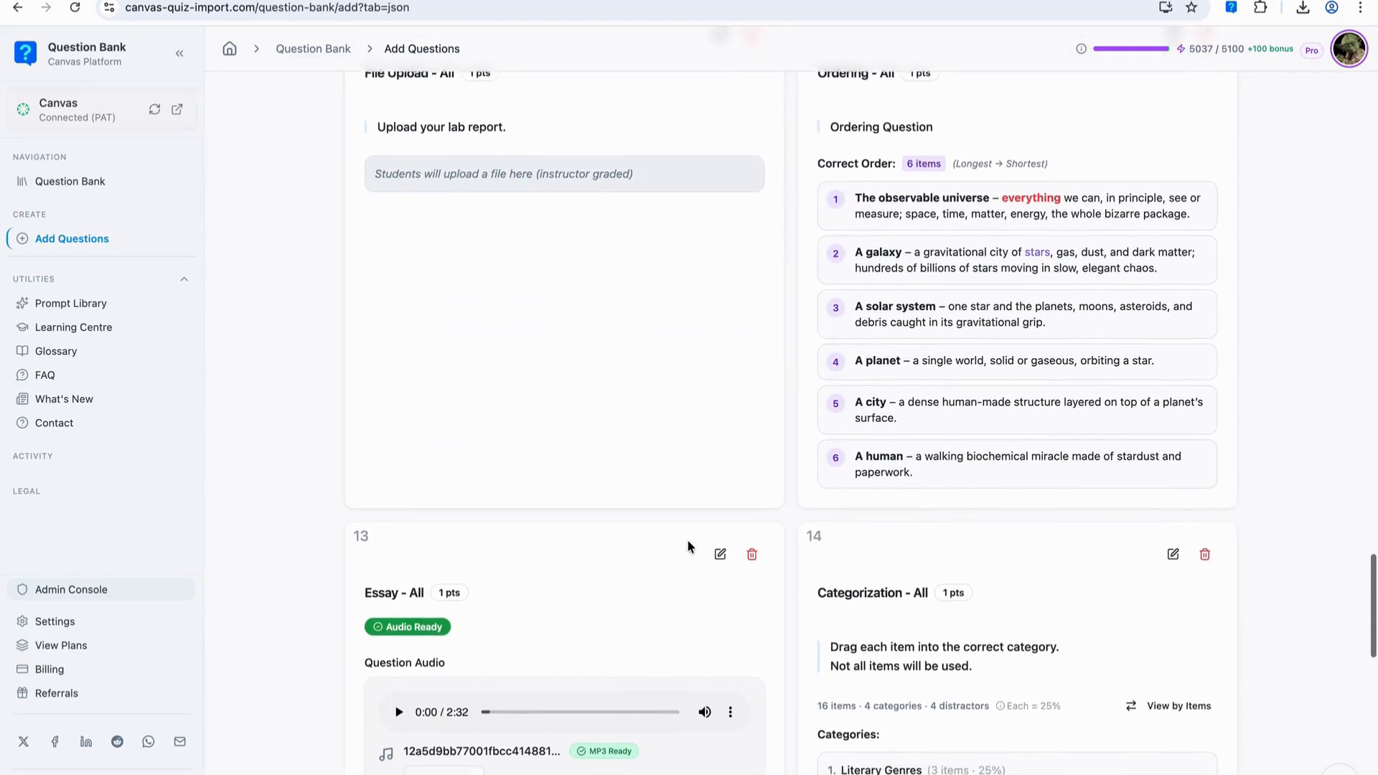
{"action": "scroll", "coordinate": [687, 539], "scroll_direction": "down", "scroll_amount": 9}
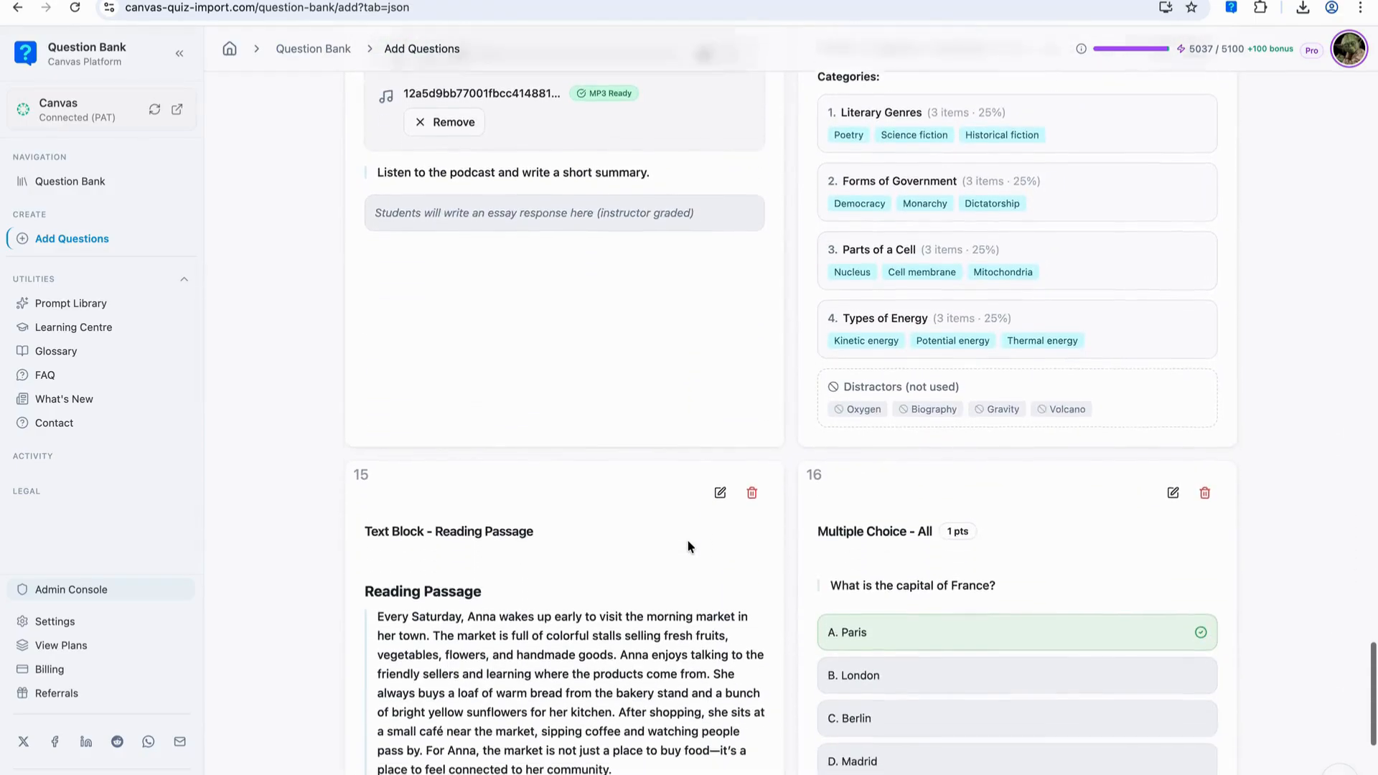
{"action": "scroll", "coordinate": [687, 540], "scroll_direction": "down", "scroll_amount": 8}
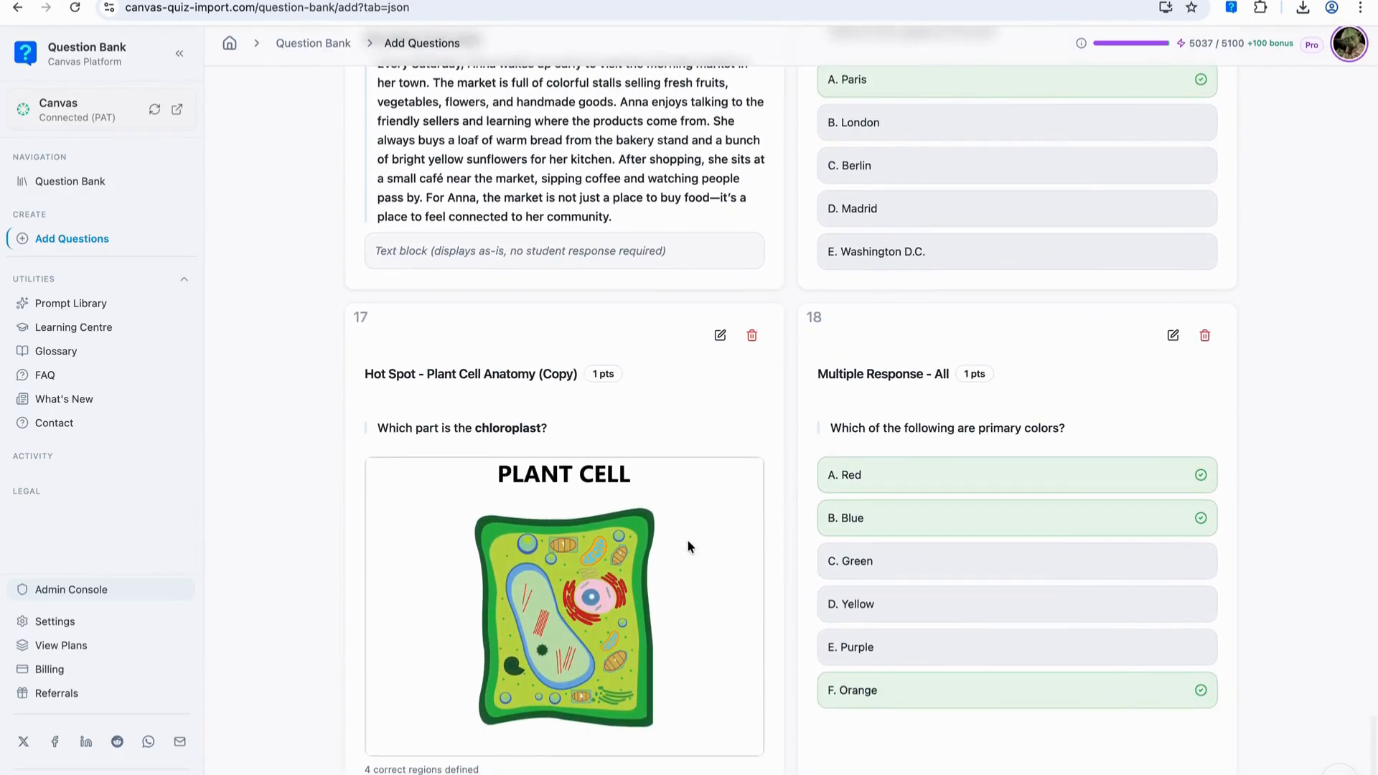
Save the imported questions to the Question Bank as a new collection named My New Collection, coloured dark blue
{"action": "scroll", "coordinate": [687, 545], "scroll_direction": "up", "scroll_amount": 20}
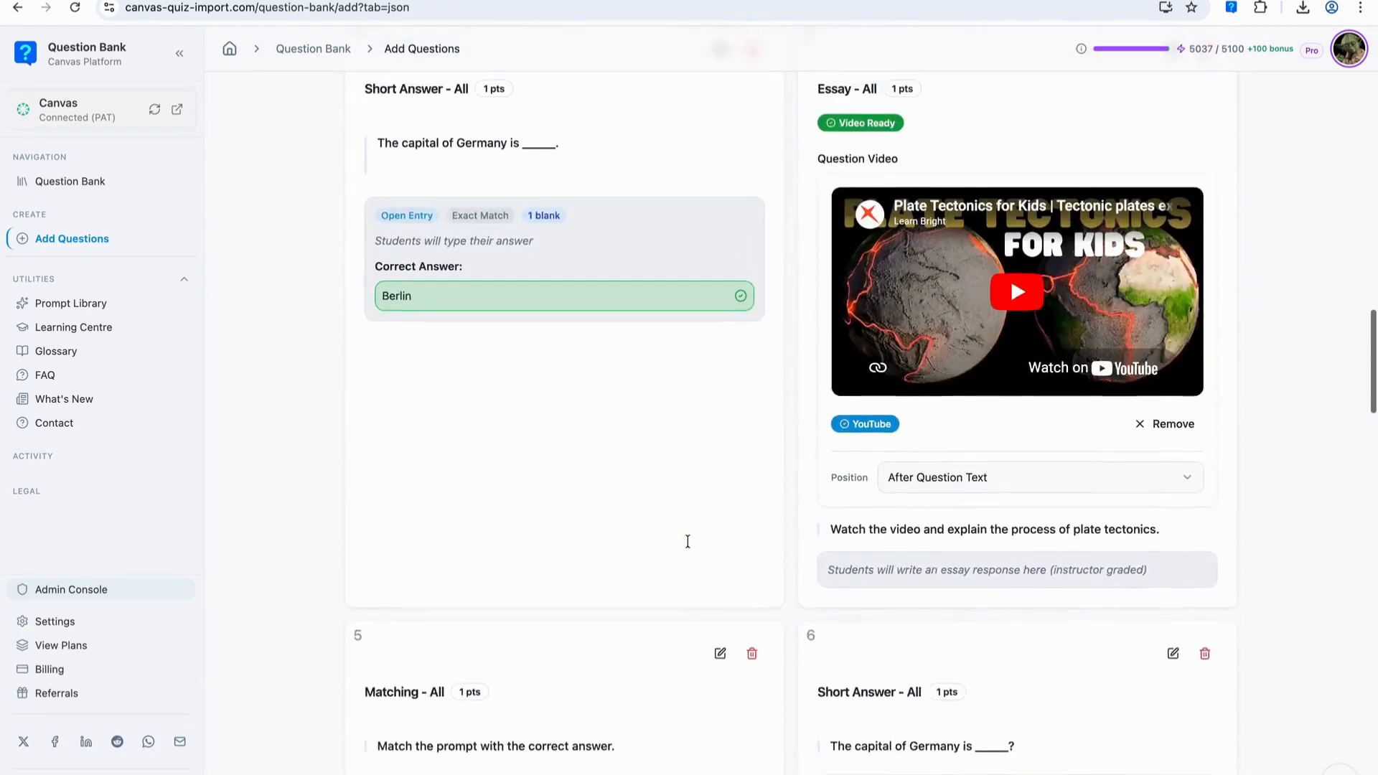
{"action": "scroll", "coordinate": [687, 541], "scroll_direction": "up", "scroll_amount": 16}
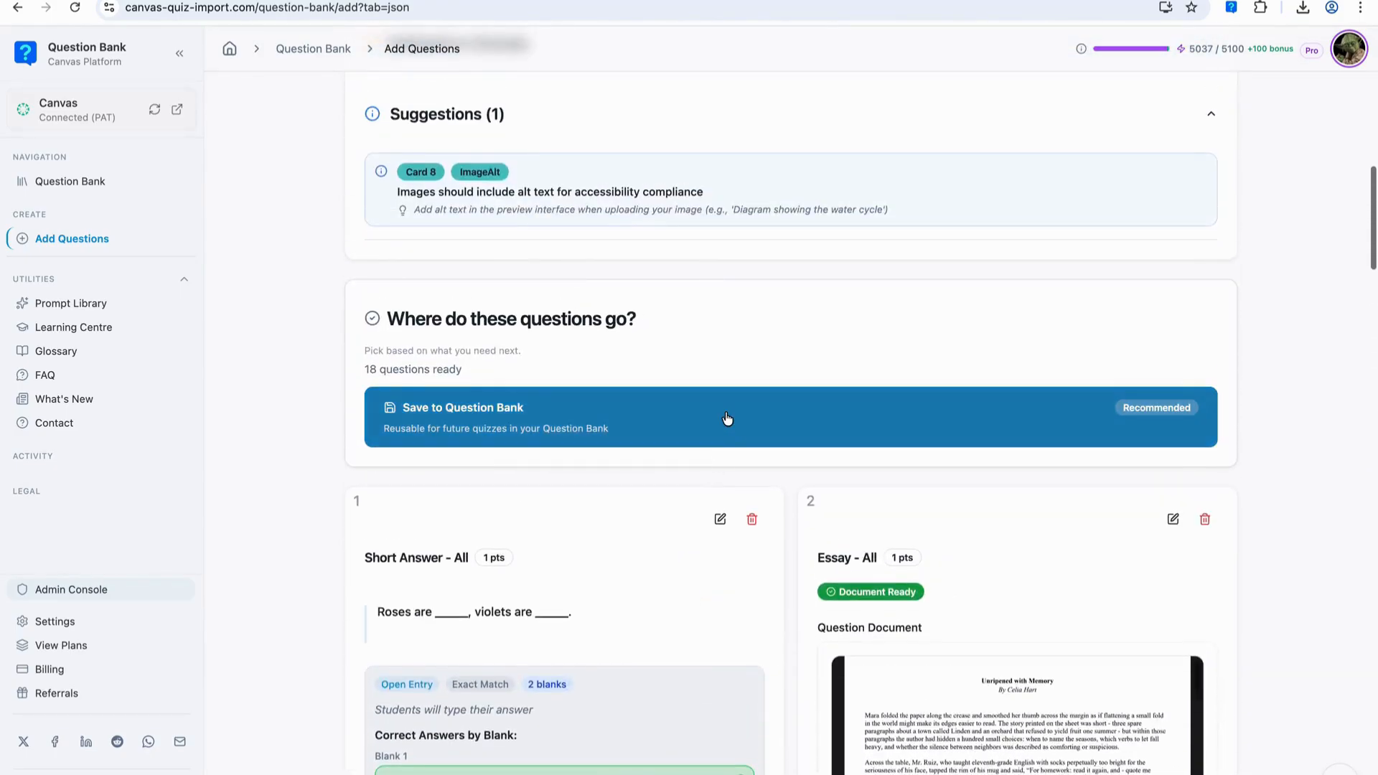
{"action": "left_click", "coordinate": [726, 419]}
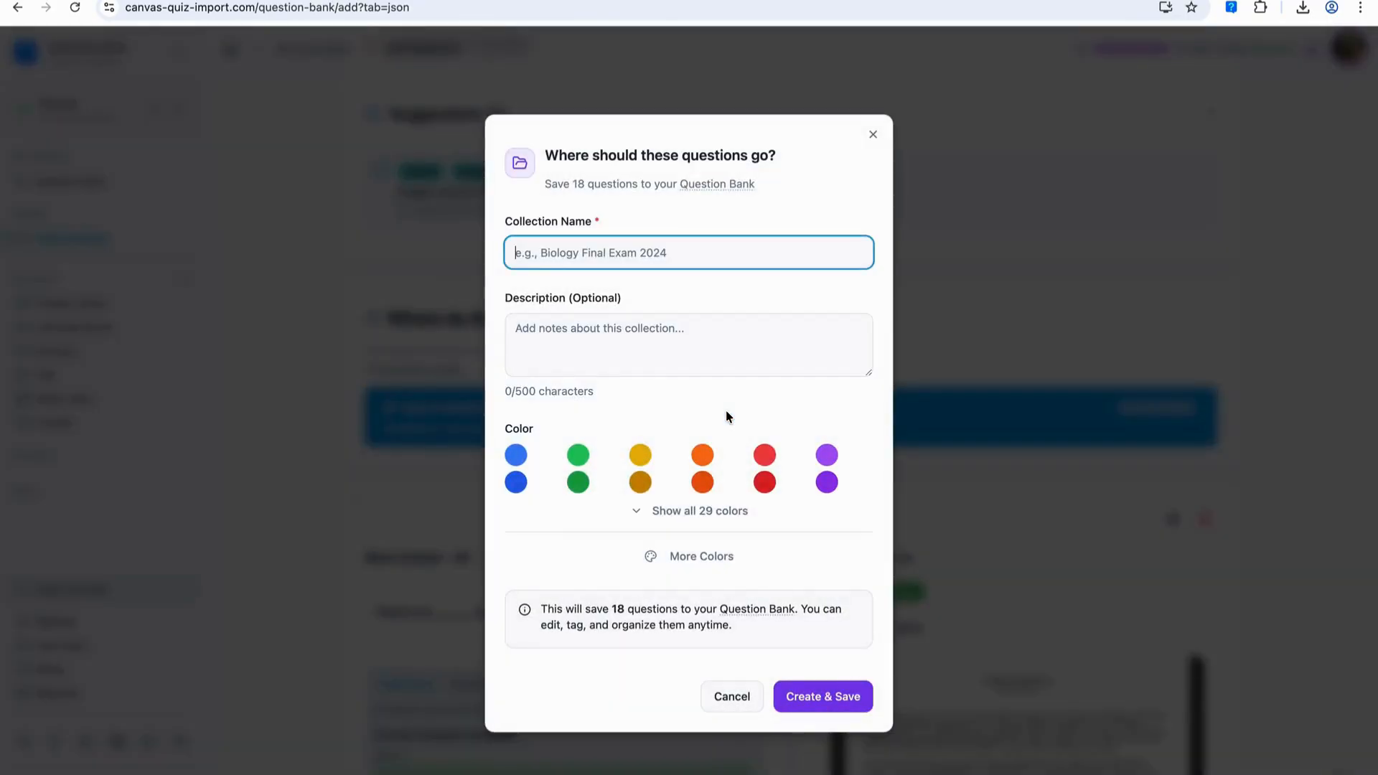
{"action": "left_click", "coordinate": [596, 404]}
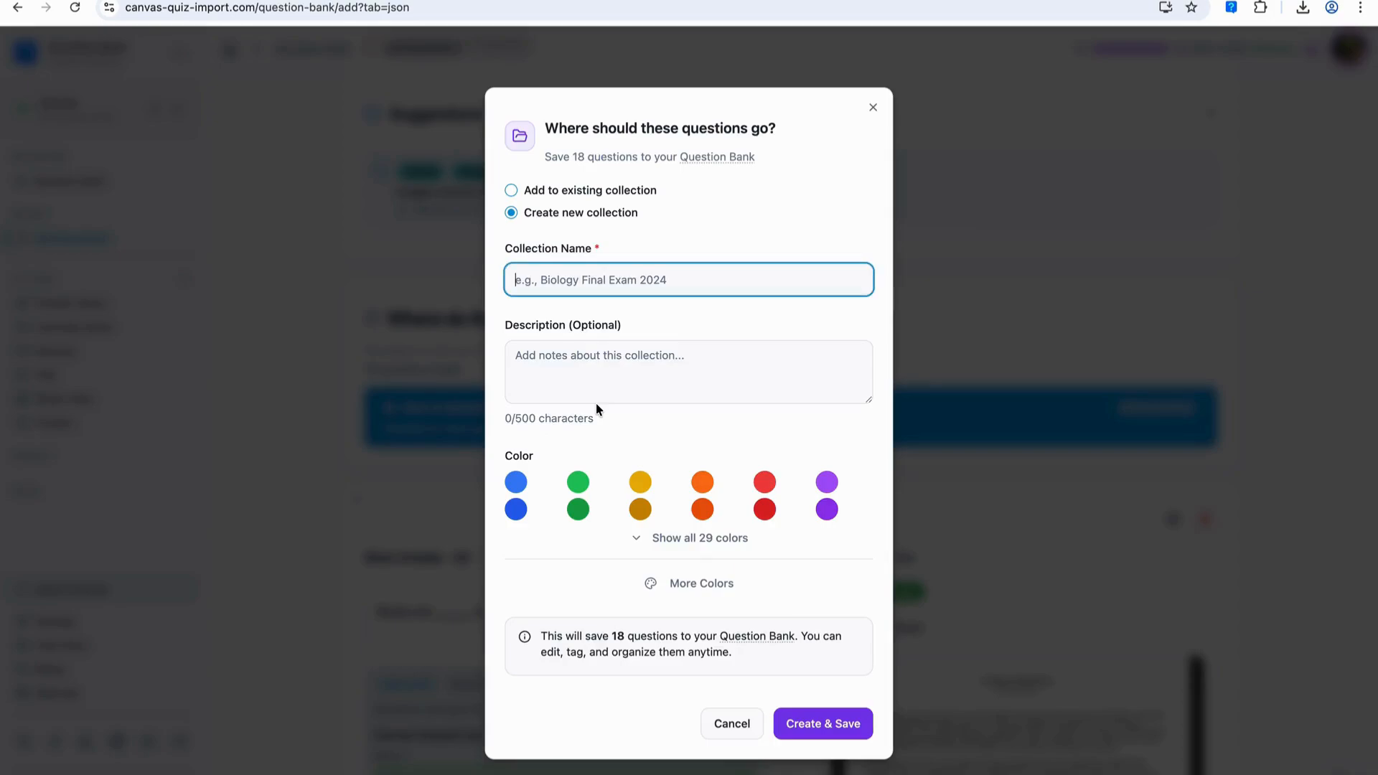
{"action": "type", "text": "My N"}
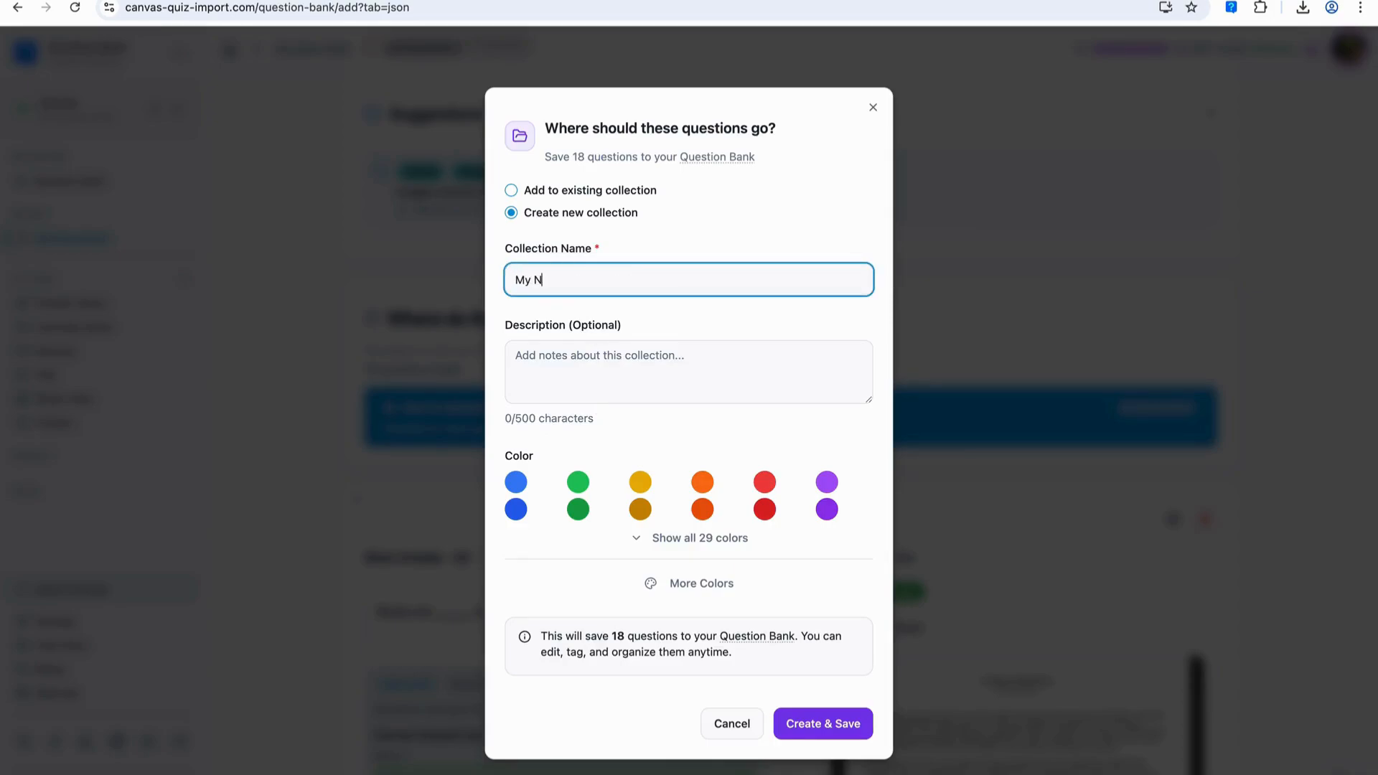
{"action": "type", "text": "ew Collection"}
{"action": "left_click", "coordinate": [510, 518]}
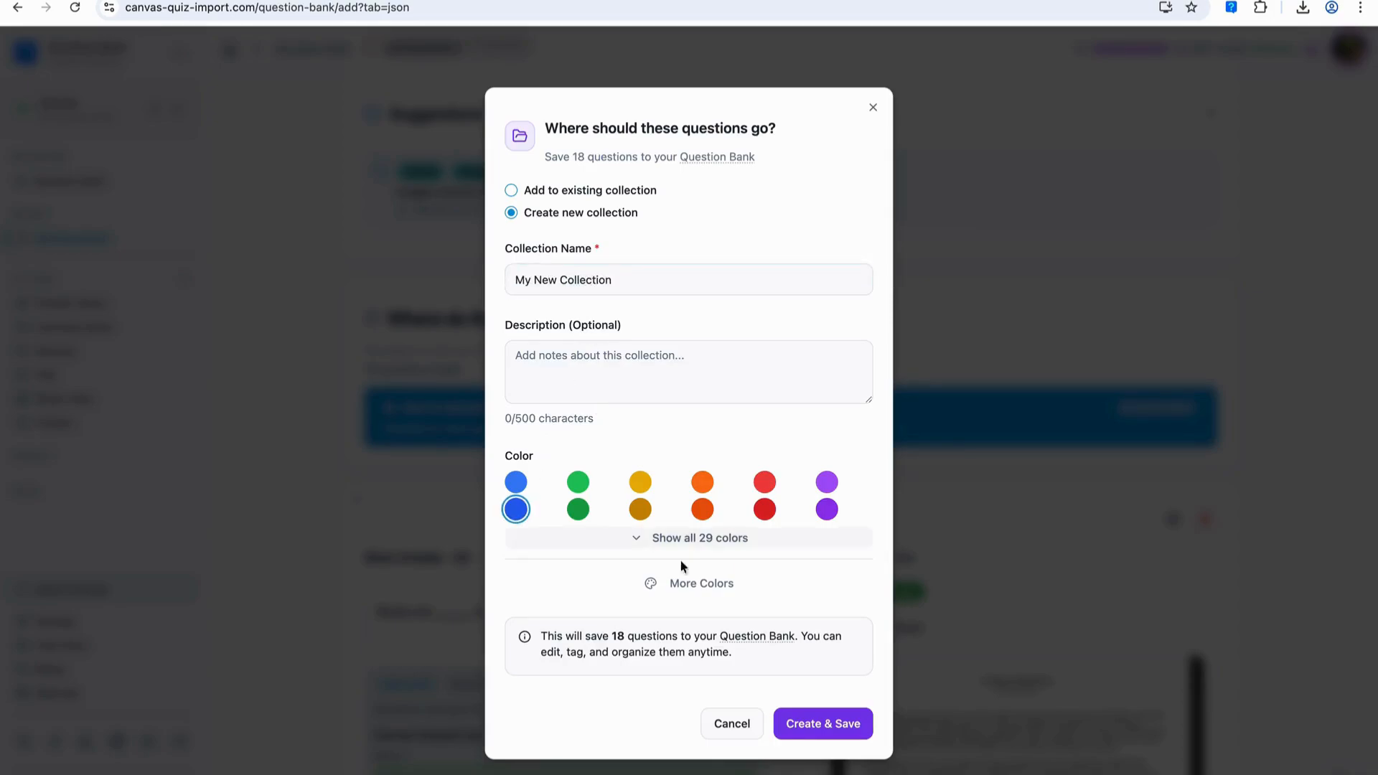
{"action": "left_click", "coordinate": [811, 728]}
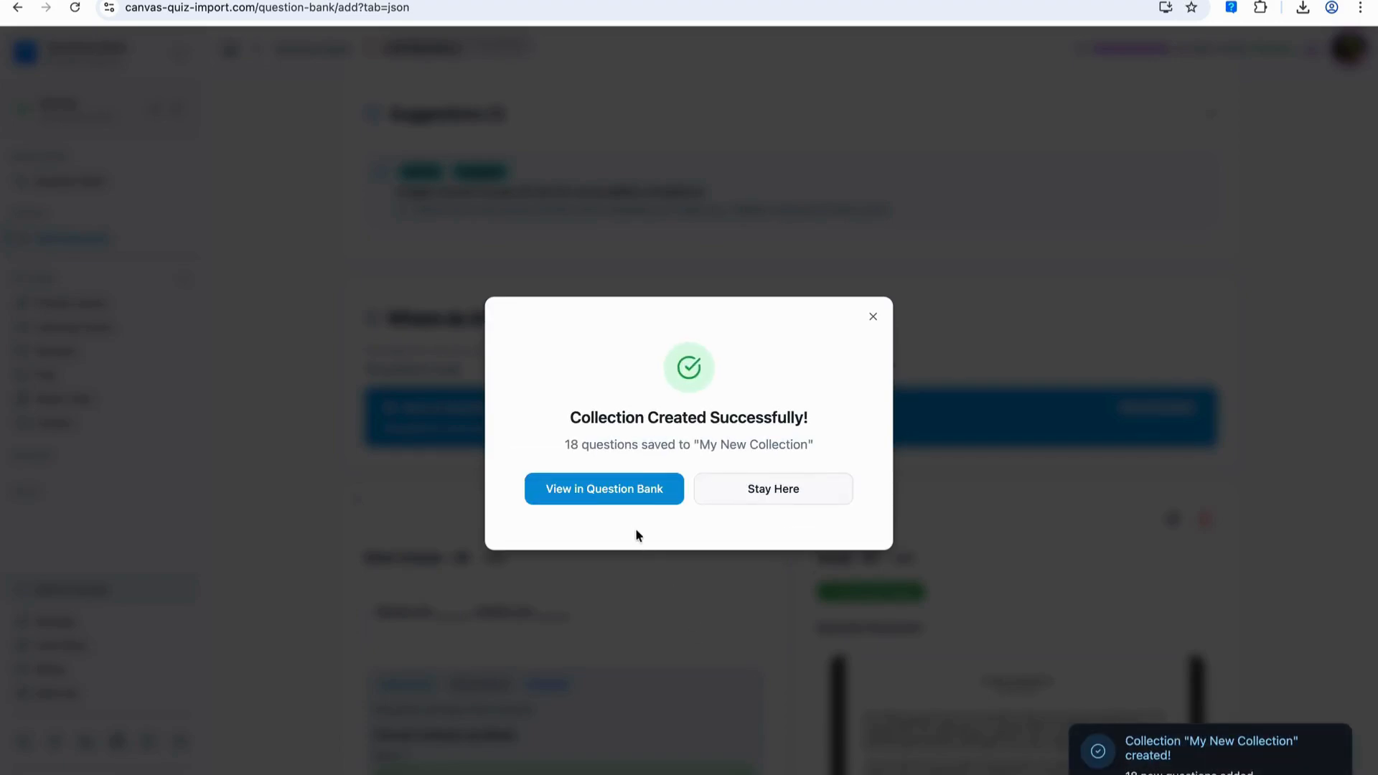
View My New Collection in the Question Bank with All Types (Media) collapsed, and look through the collection's export destinations
{"action": "left_click", "coordinate": [622, 491]}
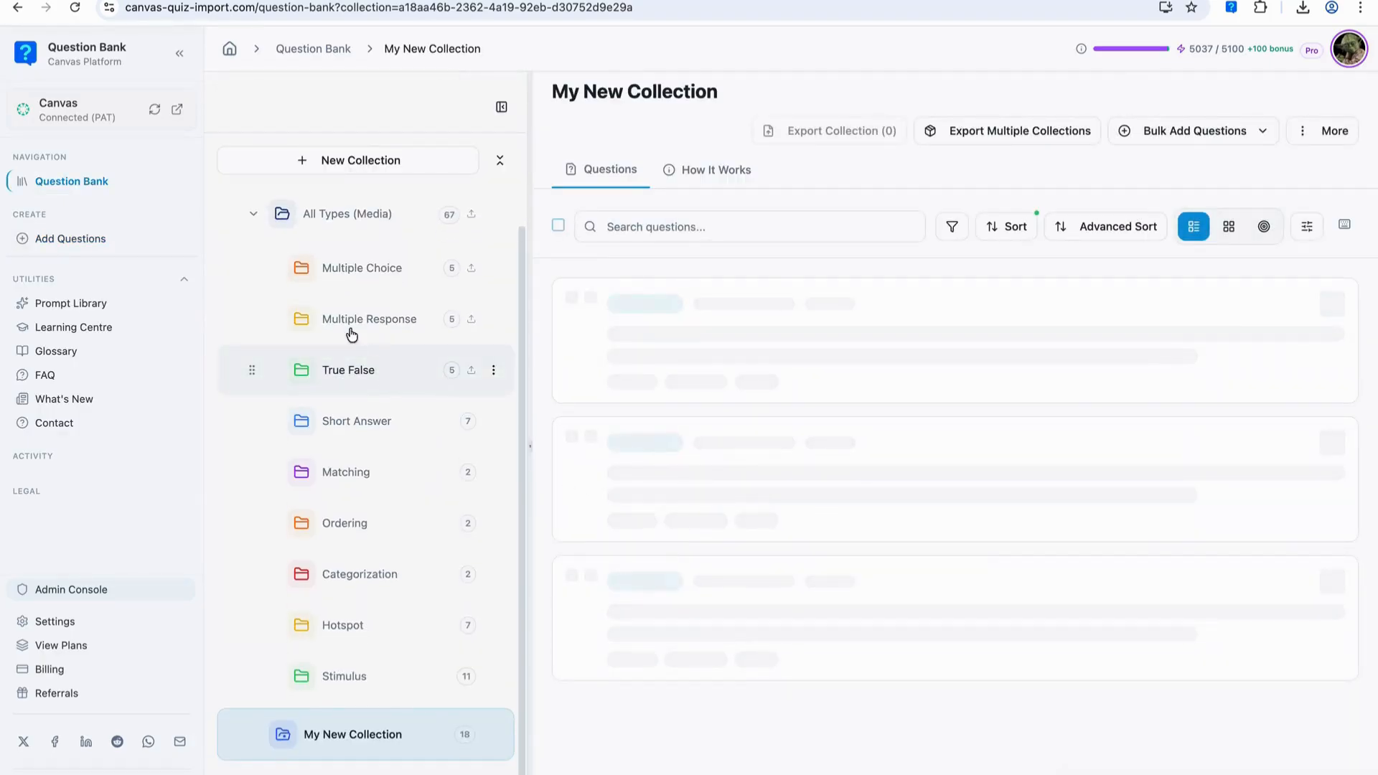
{"action": "left_click", "coordinate": [259, 229]}
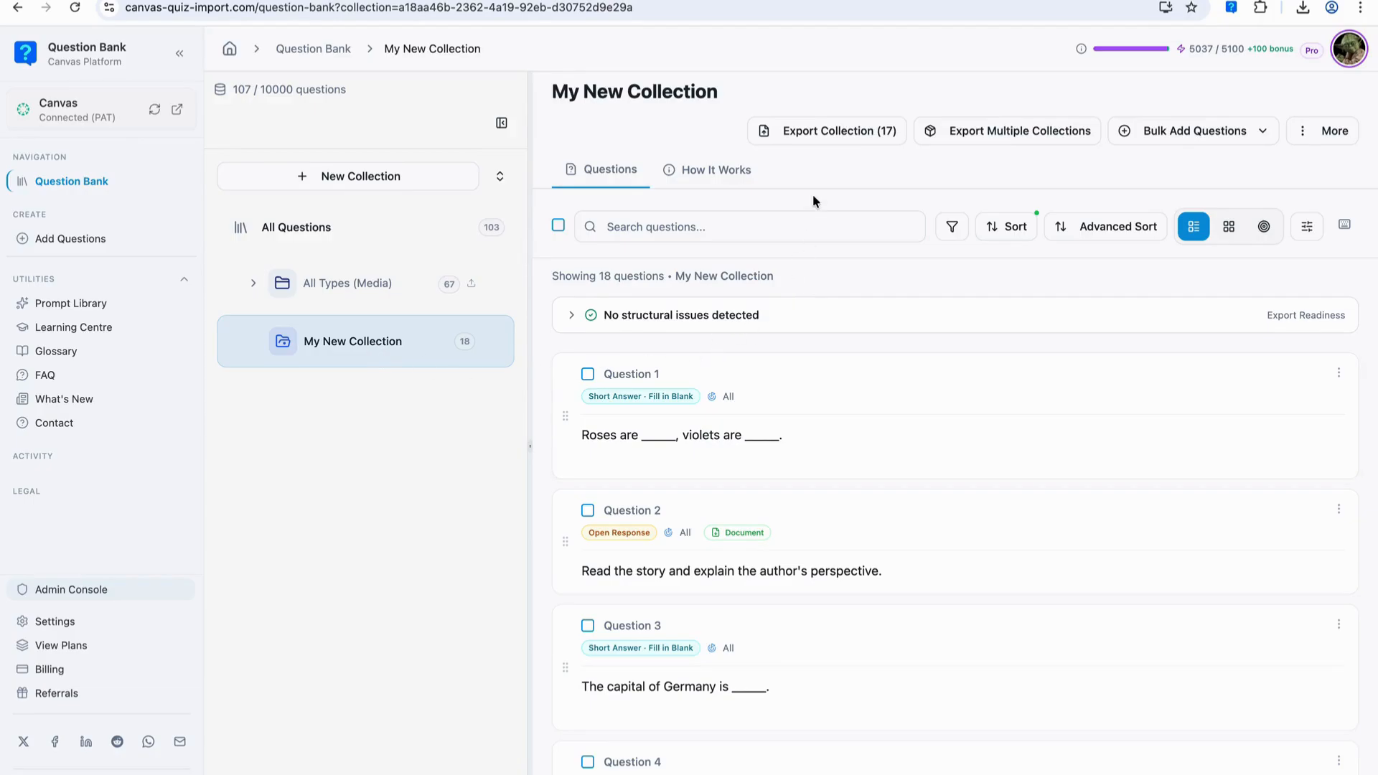
{"action": "left_click", "coordinate": [814, 132]}
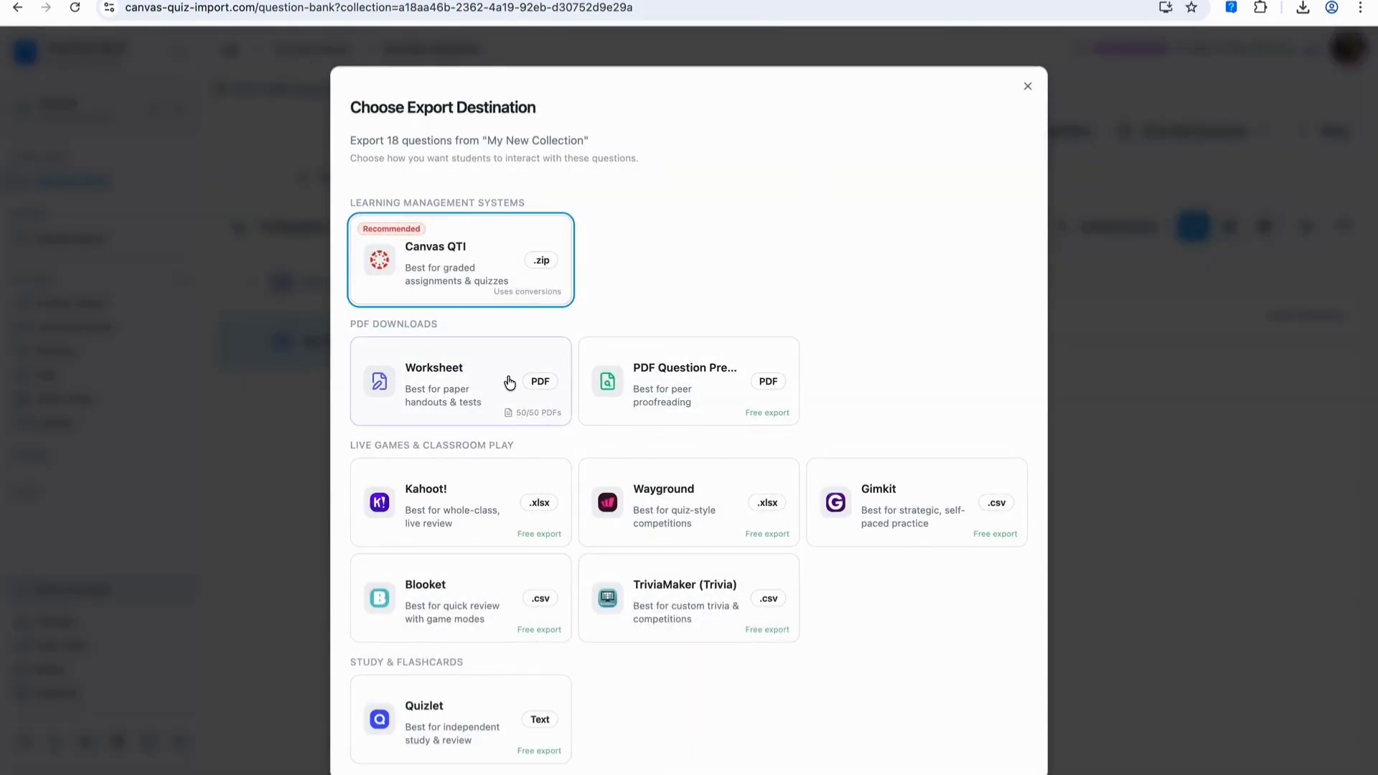
{"action": "scroll", "coordinate": [505, 505], "scroll_direction": "down", "scroll_amount": 4}
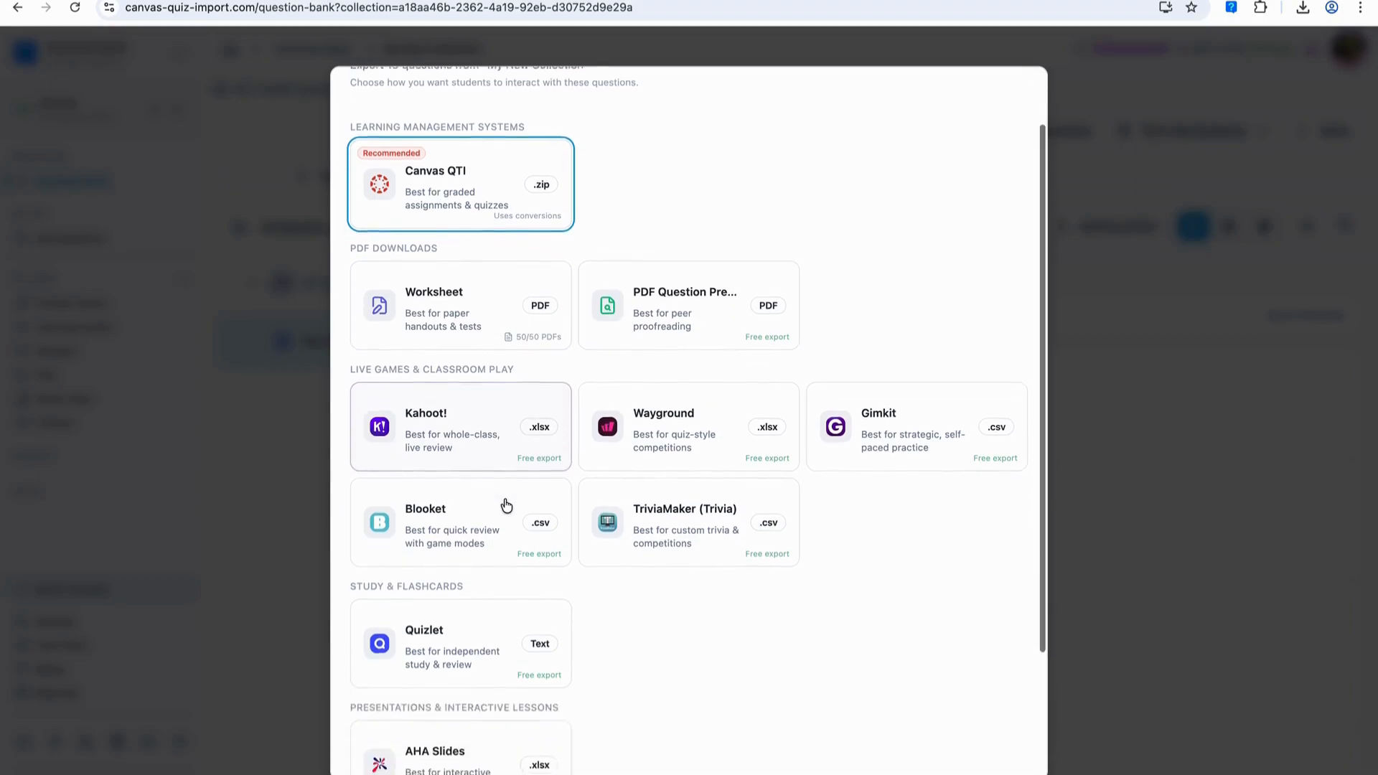